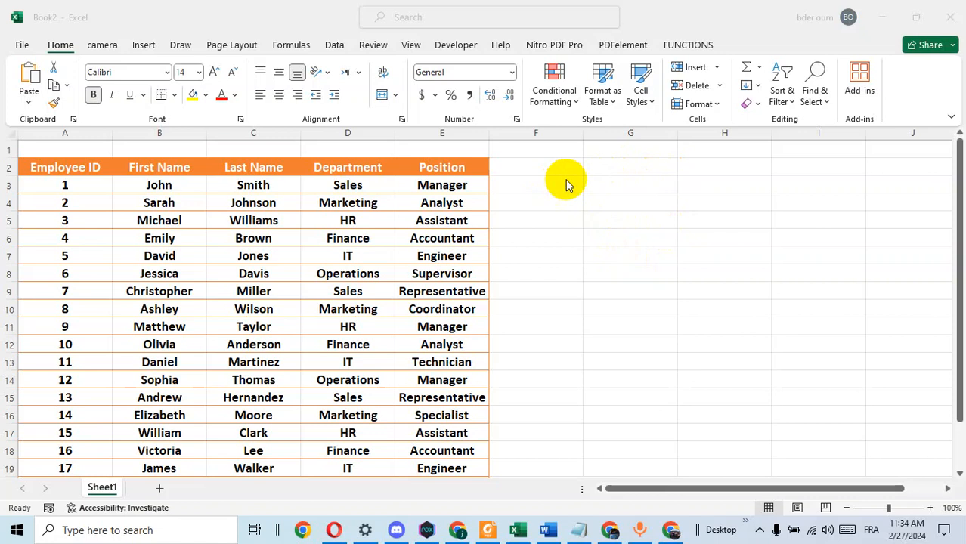
# Open the VBA editor for the workbook and insert a new standard module.
pyautogui.click(457, 45)
pyautogui.click(458, 46)
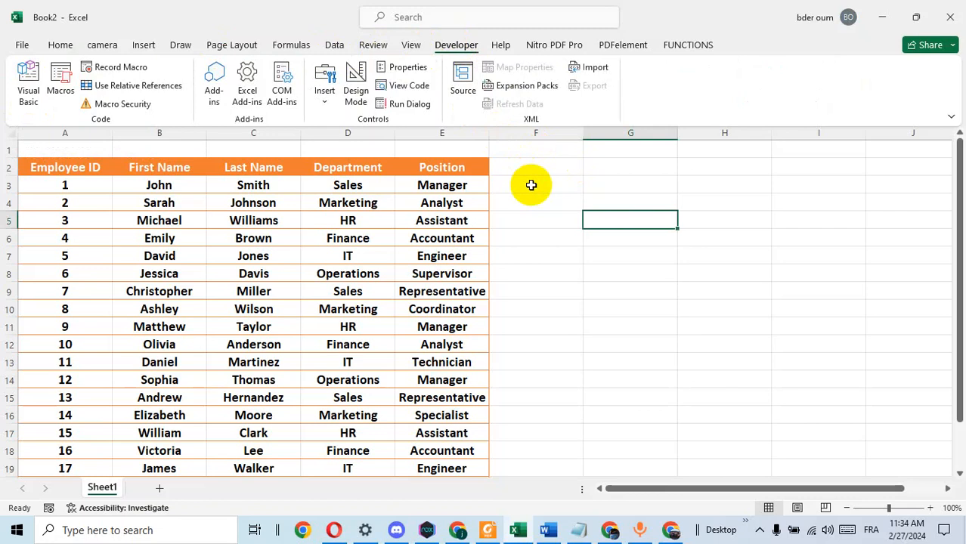
pyautogui.hotkey('alt', 'F11')
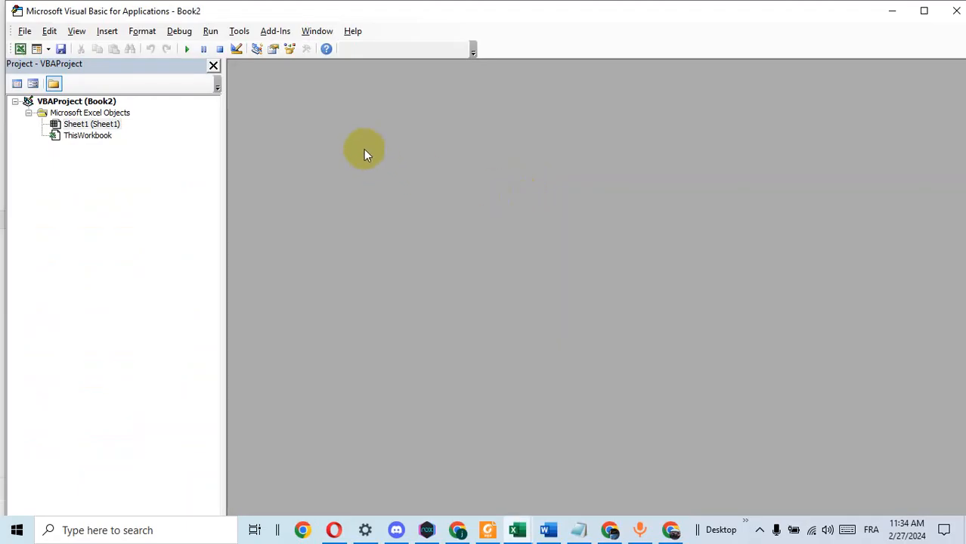
pyautogui.click(110, 32)
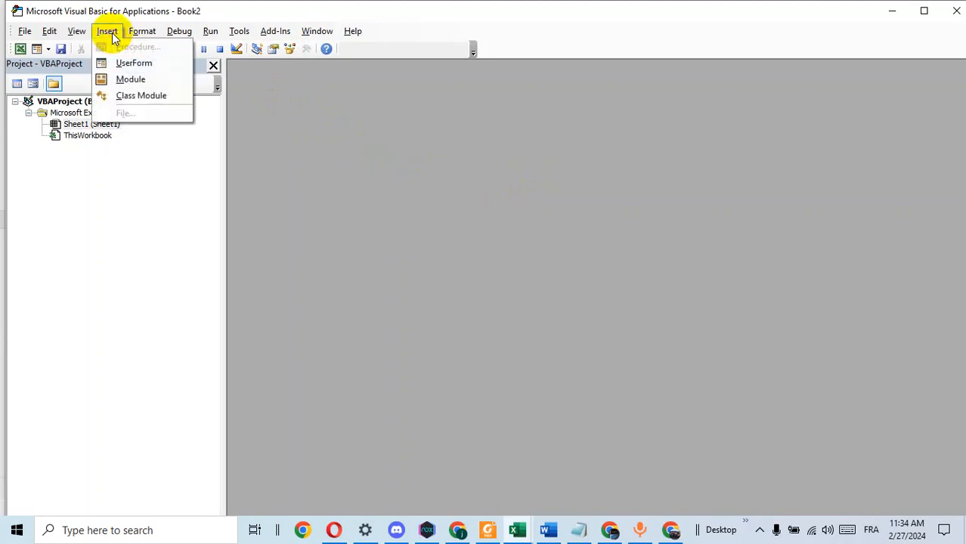
pyautogui.click(144, 83)
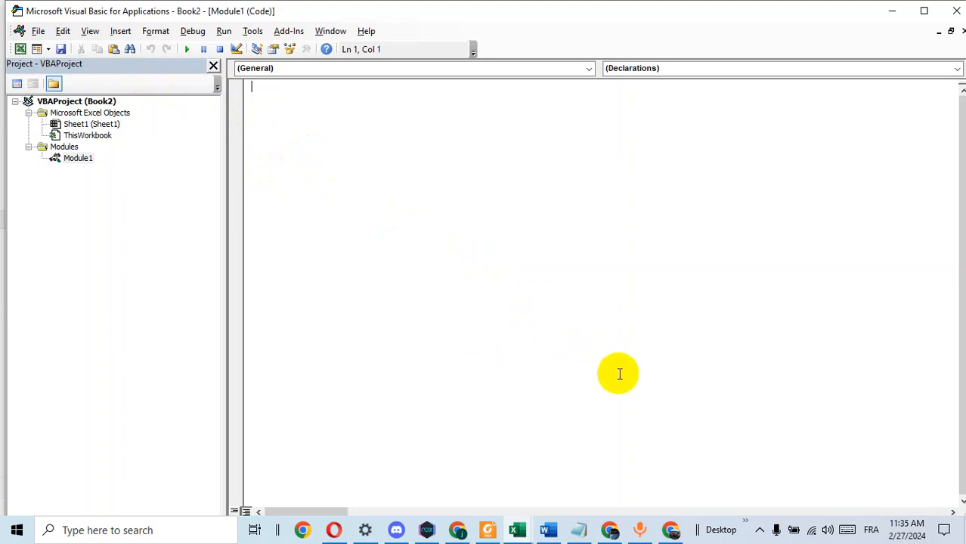
# Copy the PrintWorksheet macro from the Notepad file and paste it into the empty module in the VBA editor.
pyautogui.click(579, 530)
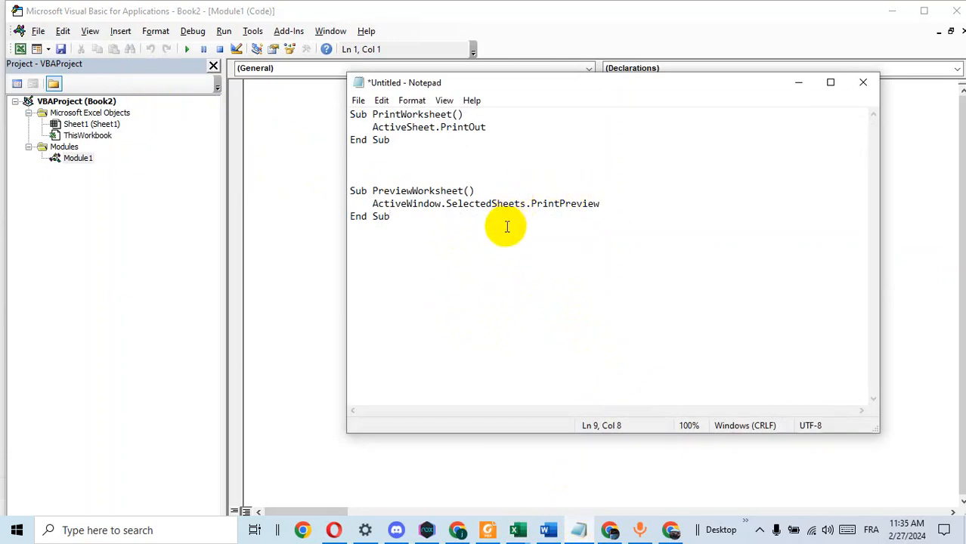
pyautogui.moveTo(399, 144); pyautogui.dragTo(352, 113)
pyautogui.rightClick(394, 124)
pyautogui.click(444, 165)
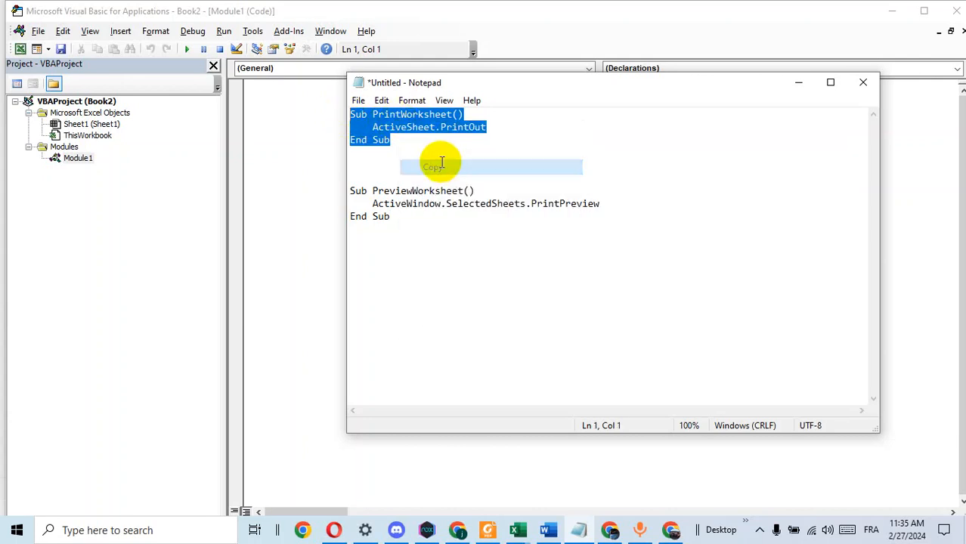
pyautogui.click(309, 114)
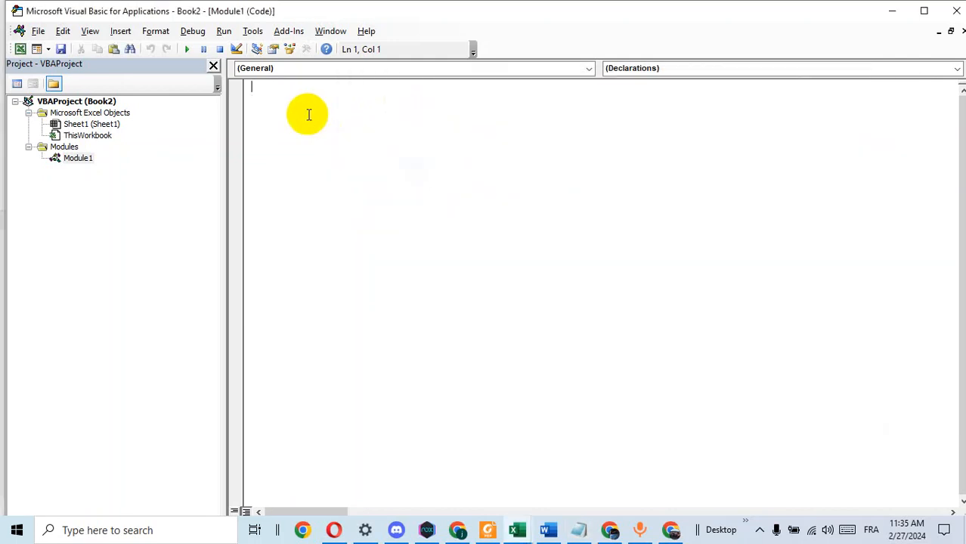
pyautogui.hotkey('ctrl', 'v')
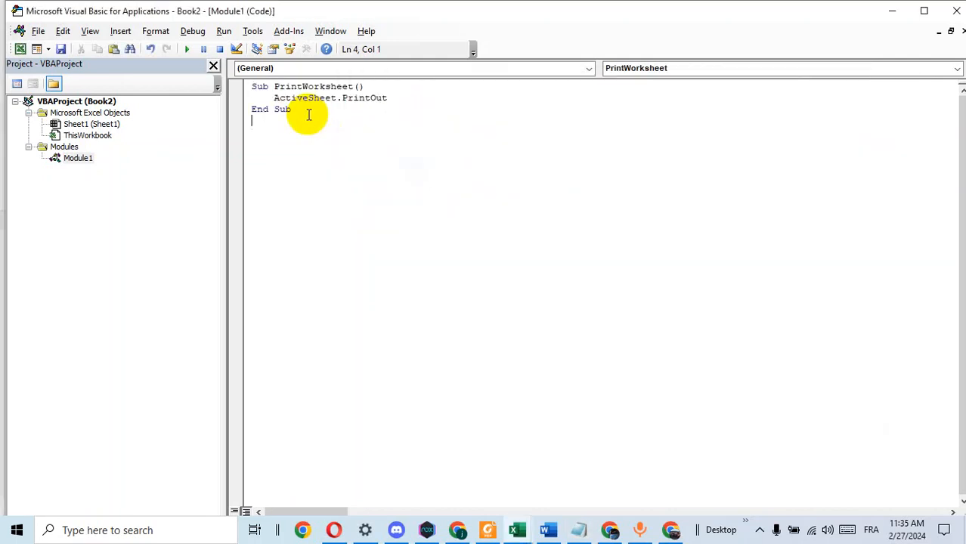
# Insert a second standard module into the workbook's VBA project.
pyautogui.click(202, 172)
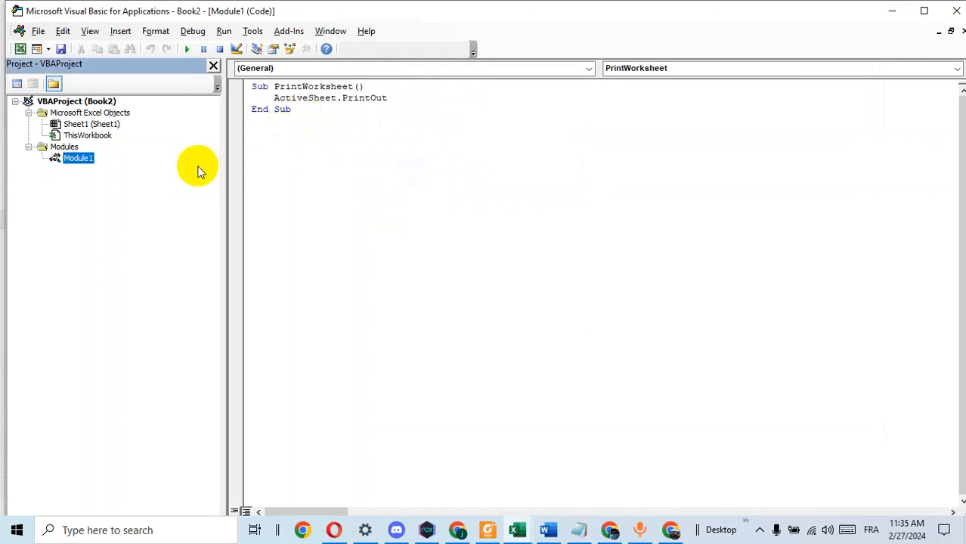
pyautogui.click(120, 31)
pyautogui.click(154, 78)
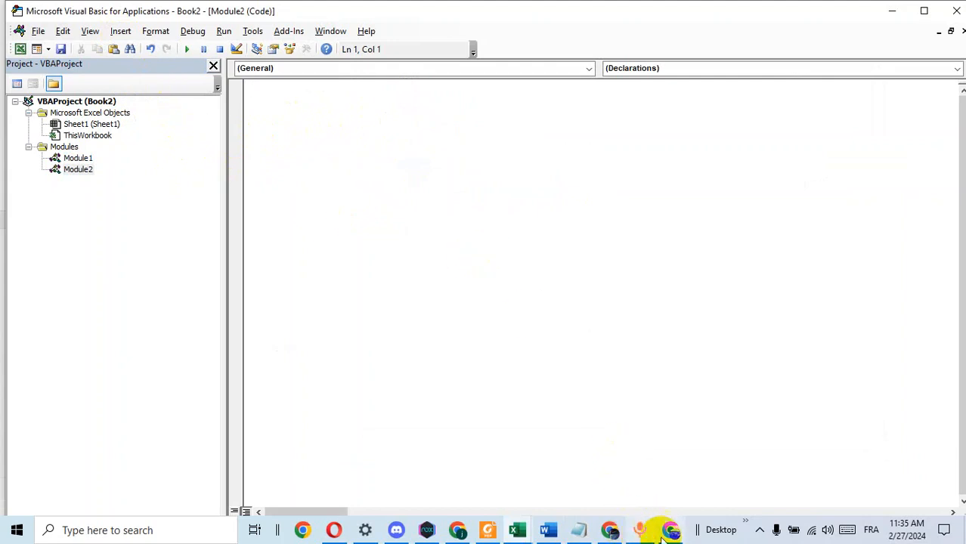
# Copy the PreviewWorksheet macro from the Notepad file and paste it into the second module in the VBA editor.
pyautogui.moveTo(579, 529)
pyautogui.click(593, 480)
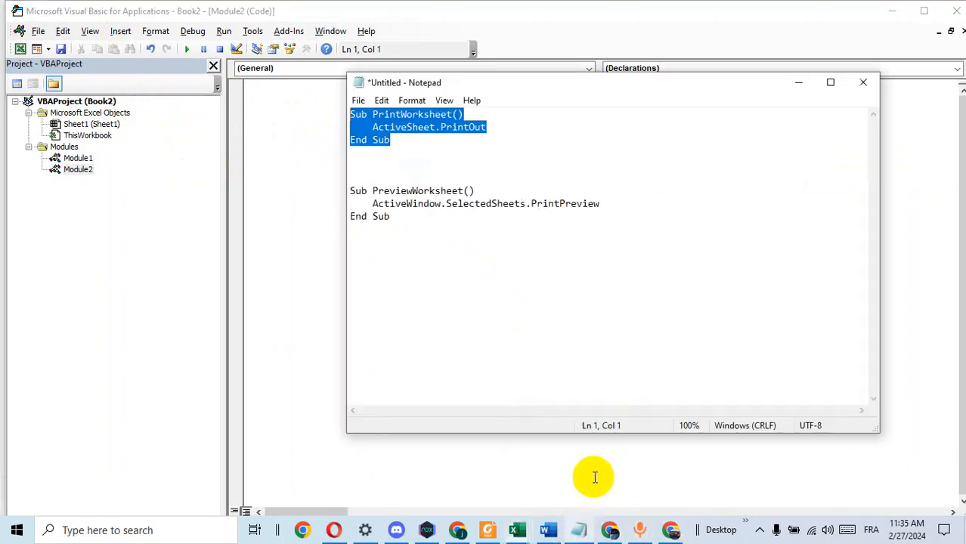
pyautogui.moveTo(385, 220); pyautogui.dragTo(344, 192)
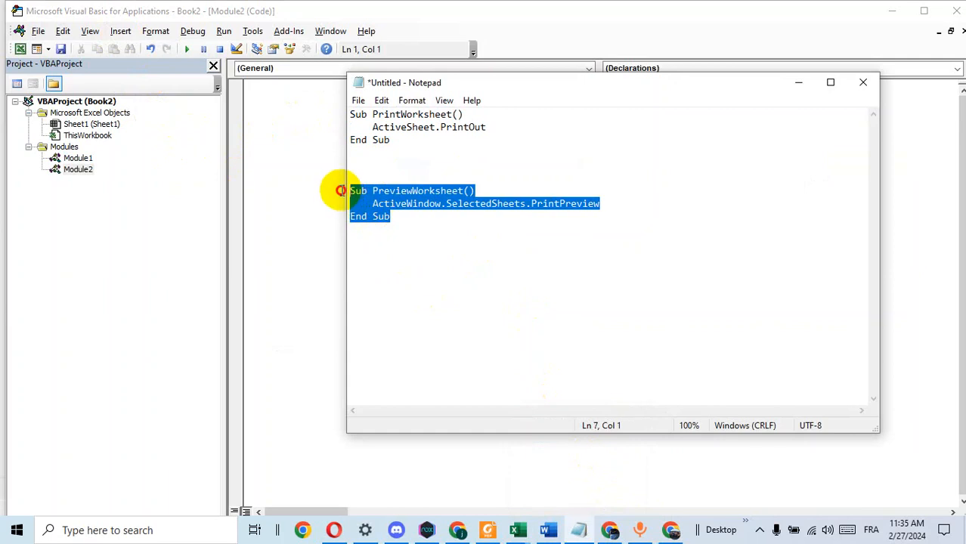
pyautogui.rightClick(401, 198)
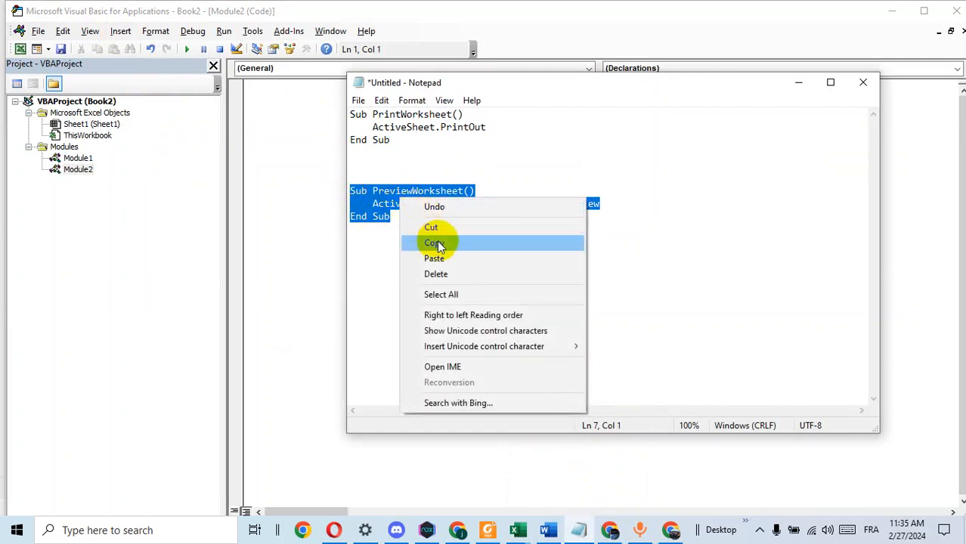
pyautogui.click(435, 243)
pyautogui.click(309, 127)
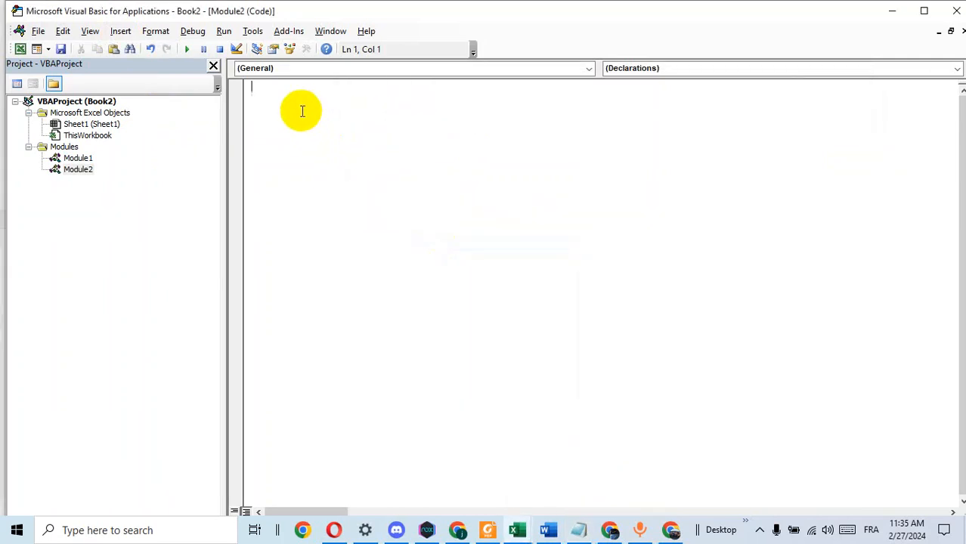
pyautogui.hotkey('ctrl', 'v')
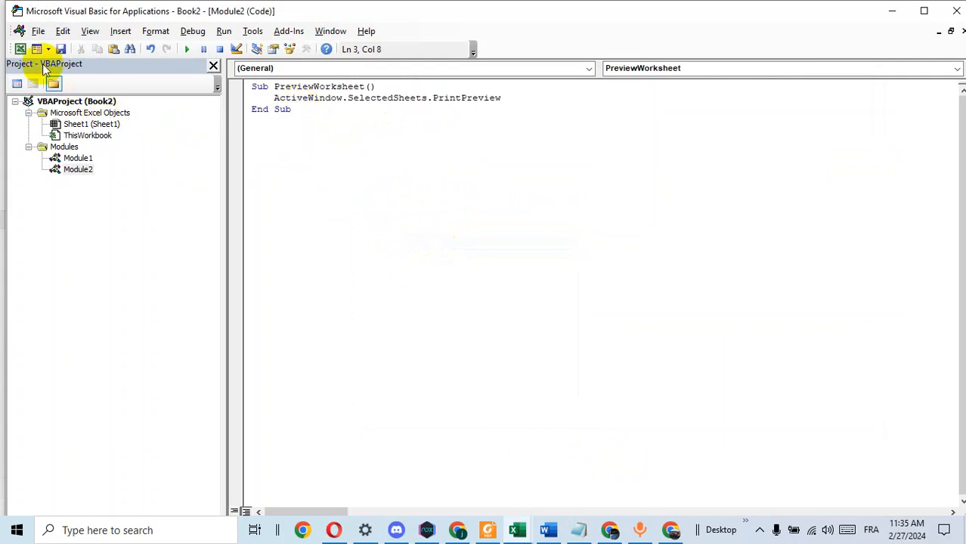
# Return to the Excel worksheet and draw a form control button across F2:G3, assigning it the PrintWorksheet macro.
pyautogui.click(18, 50)
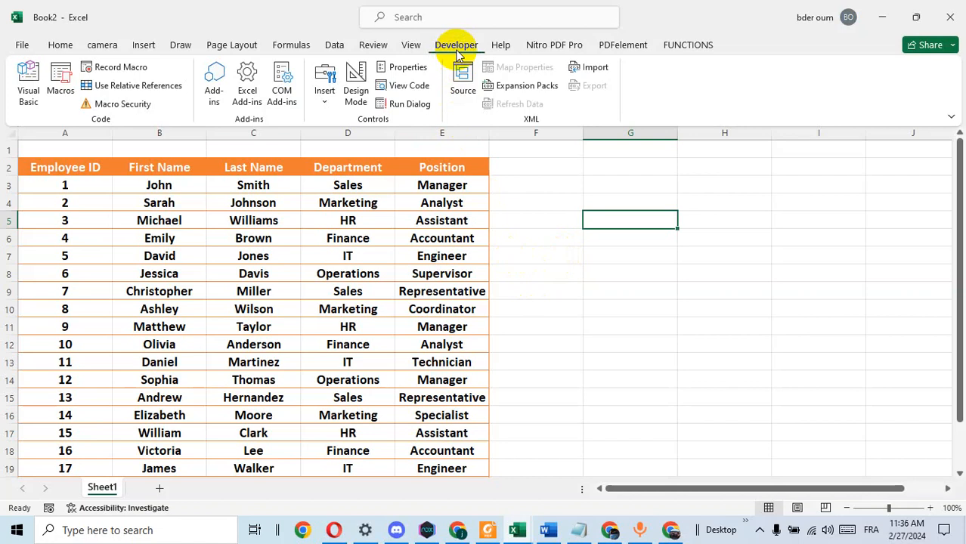
pyautogui.click(324, 105)
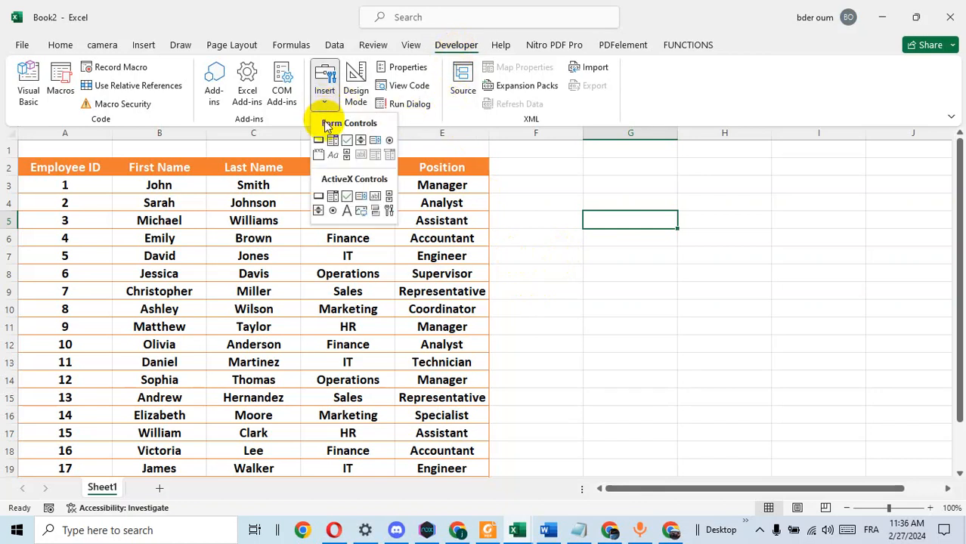
pyautogui.click(318, 140)
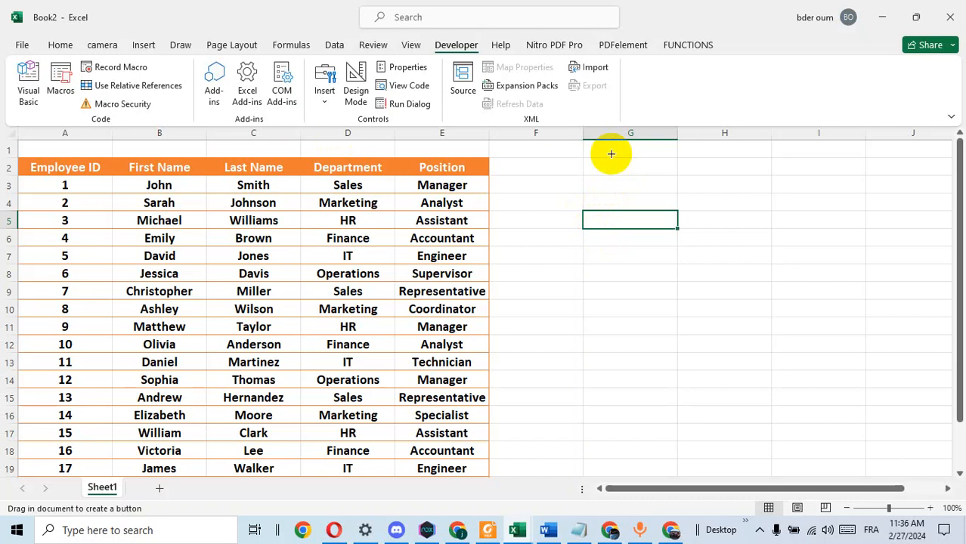
pyautogui.moveTo(507, 156)
pyautogui.mouseDown()
pyautogui.moveTo(531, 179)
pyautogui.moveTo(622, 186)
pyautogui.mouseUp()
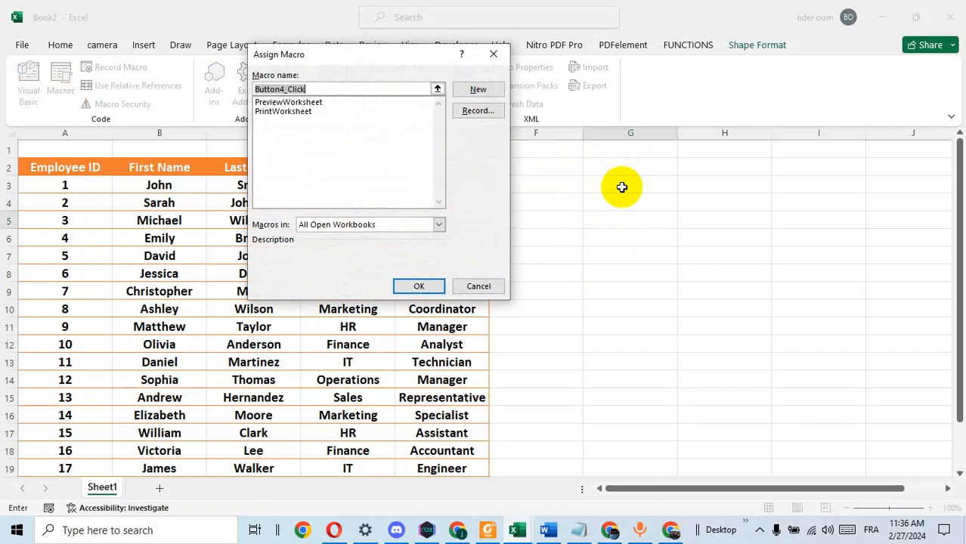
pyautogui.click(284, 112)
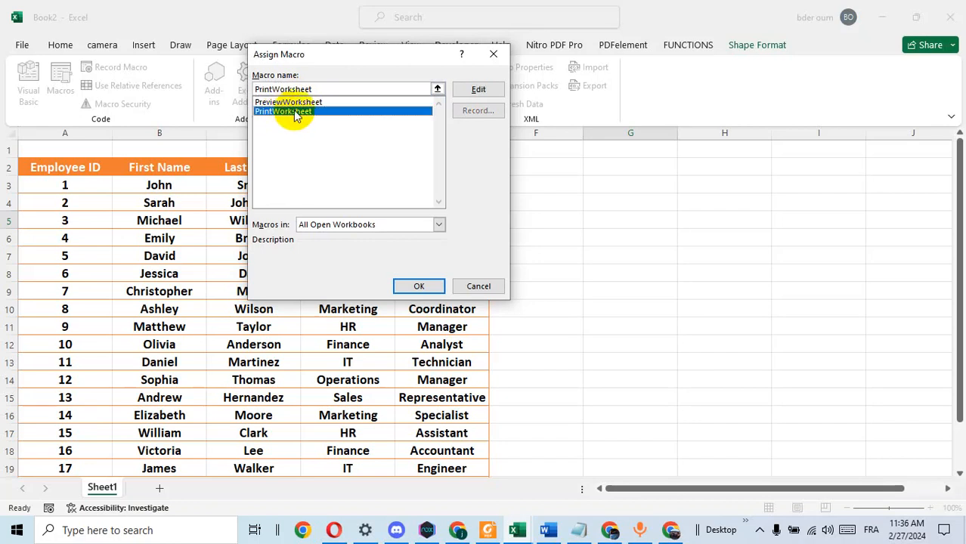
pyautogui.click(419, 286)
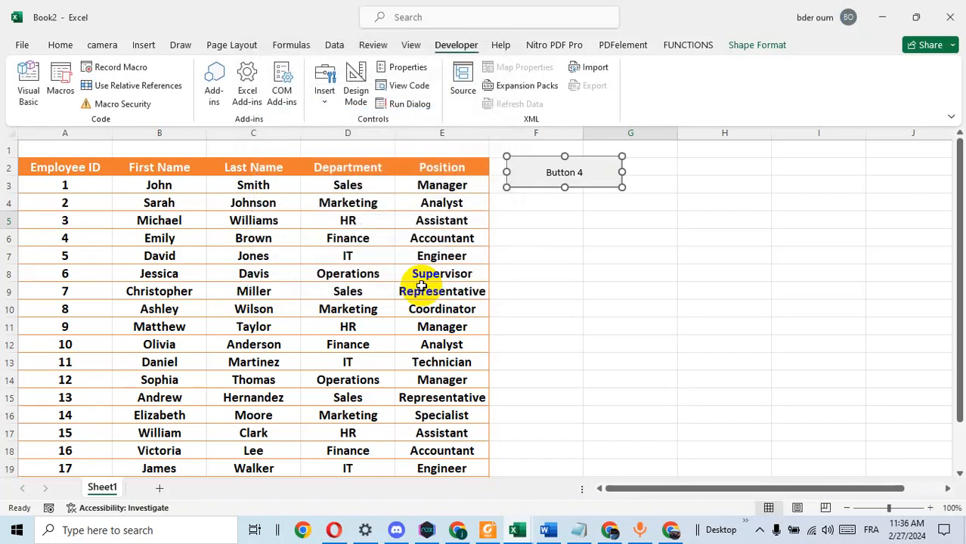
pyautogui.click(573, 241)
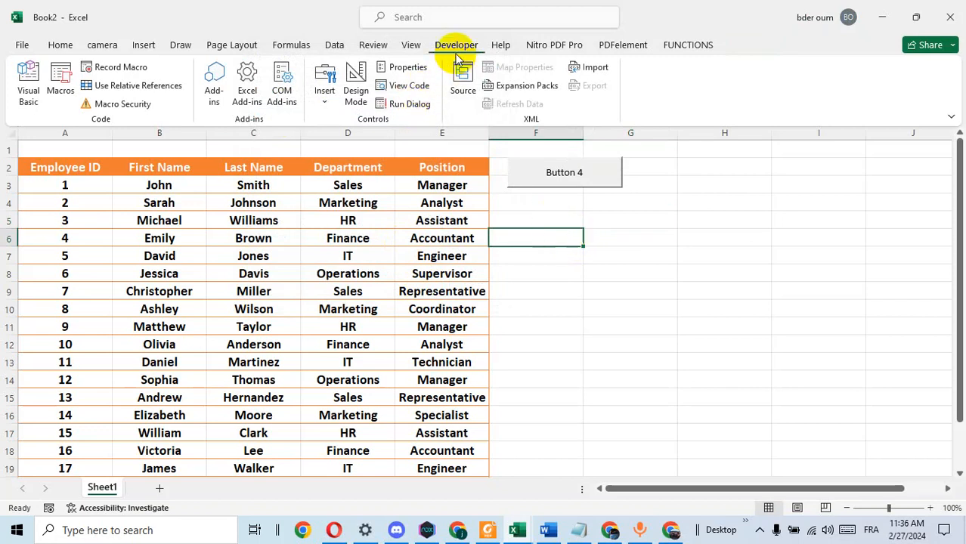
# Draw a second form control button of similar size just below the first and assign it the PreviewWorksheet macro.
pyautogui.click(325, 112)
pyautogui.click(319, 134)
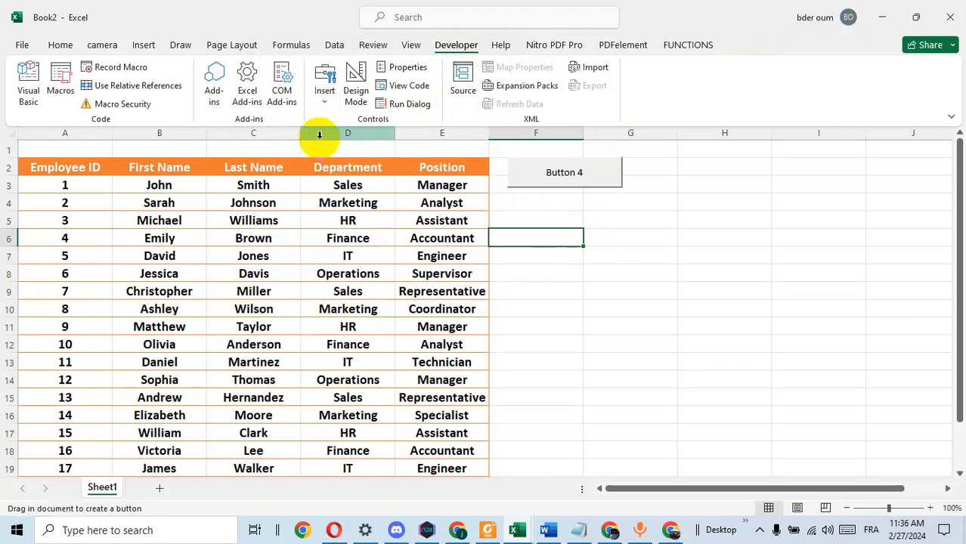
pyautogui.moveTo(509, 195); pyautogui.dragTo(620, 225)
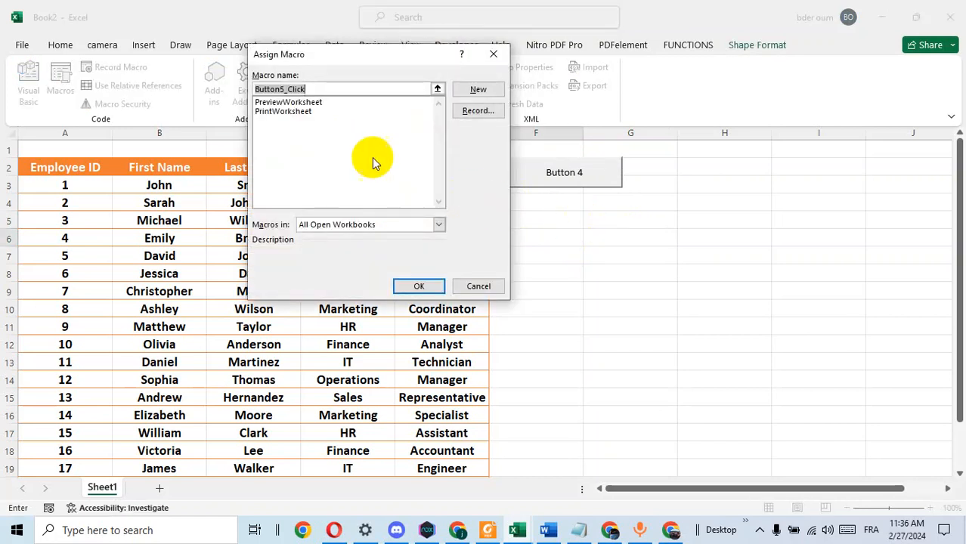
pyautogui.click(299, 104)
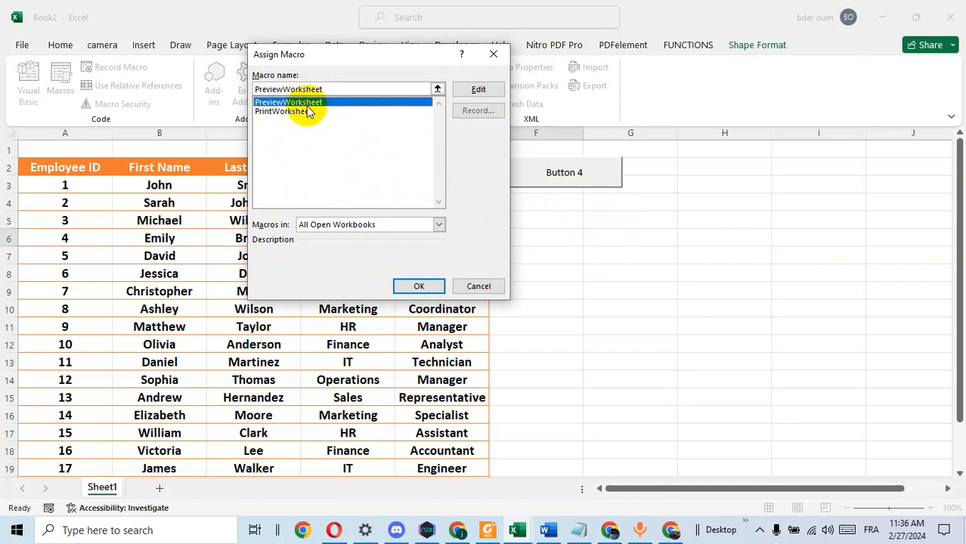
pyautogui.click(420, 288)
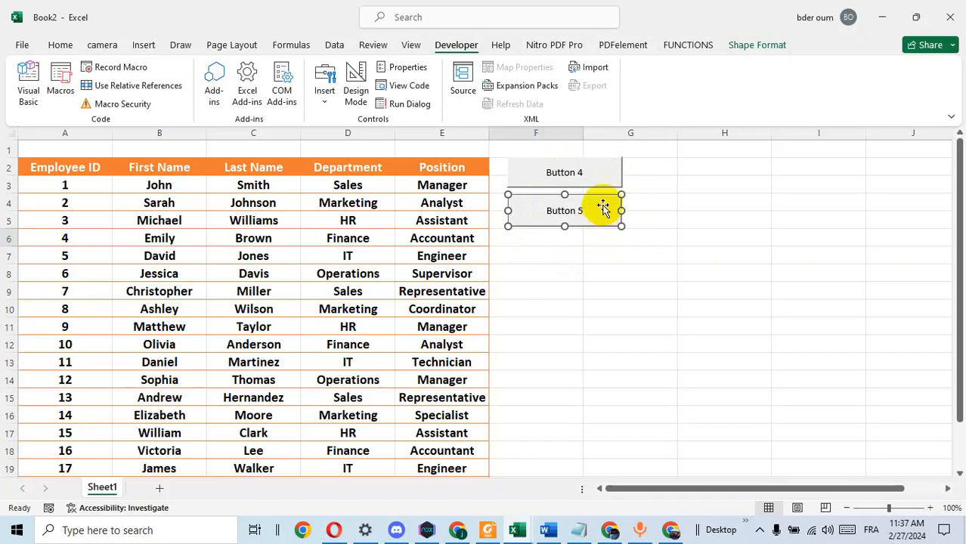
# Change the lower button's caption to "Preview".
pyautogui.rightClick(583, 211)
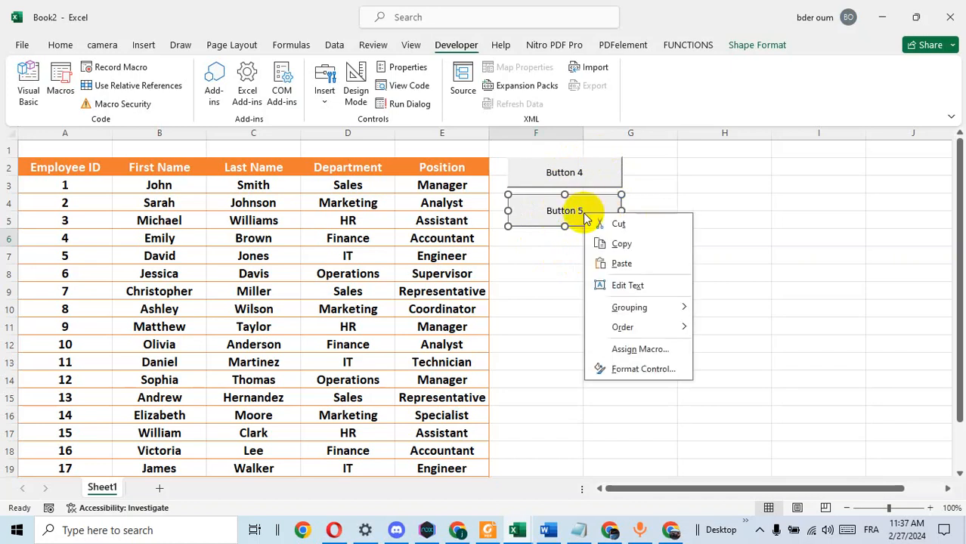
pyautogui.click(623, 283)
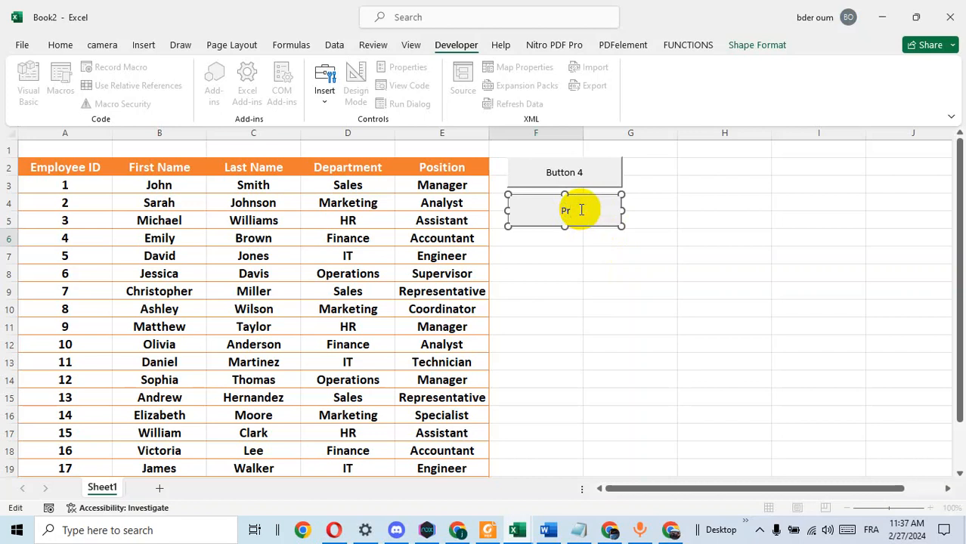
pyautogui.write('eview')
pyautogui.click(654, 237)
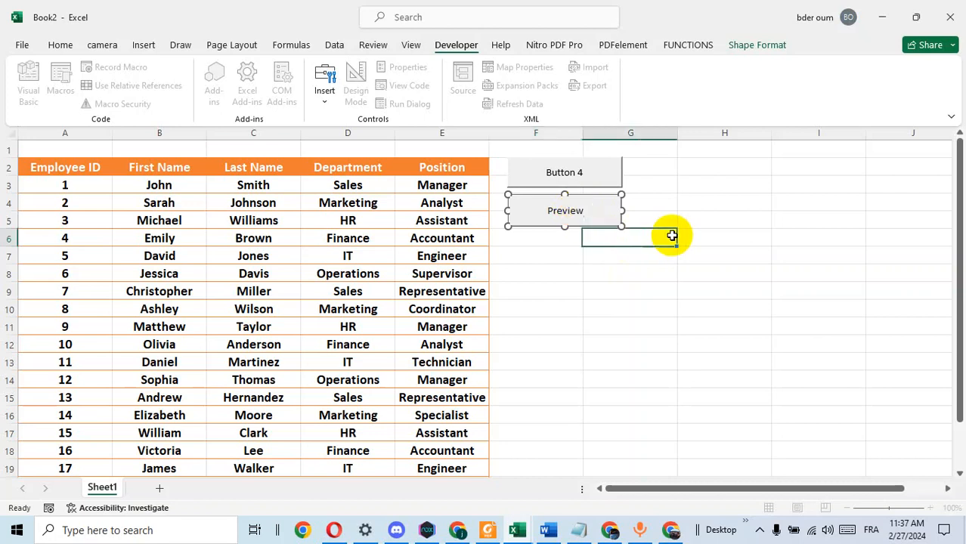
# Change the upper button's caption to "Print".
pyautogui.rightClick(576, 169)
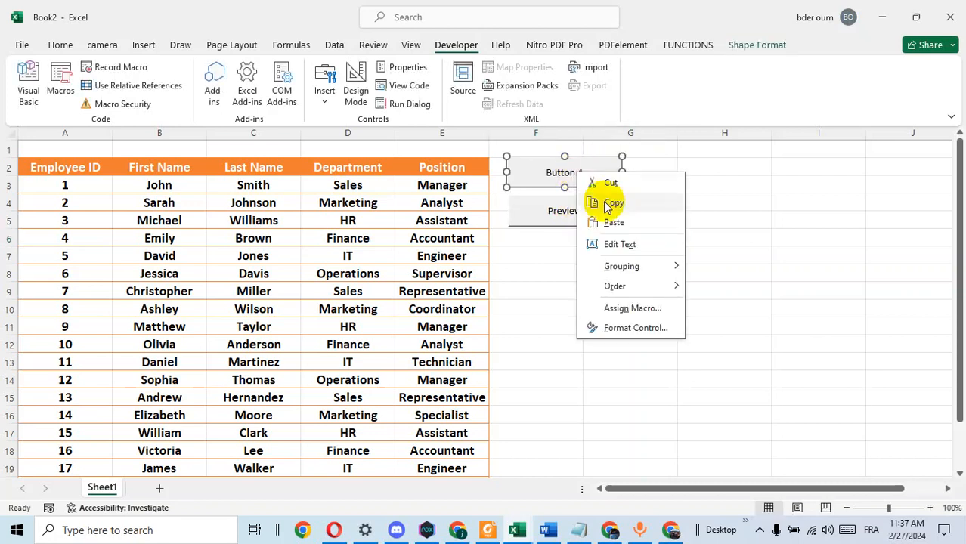
pyautogui.click(626, 243)
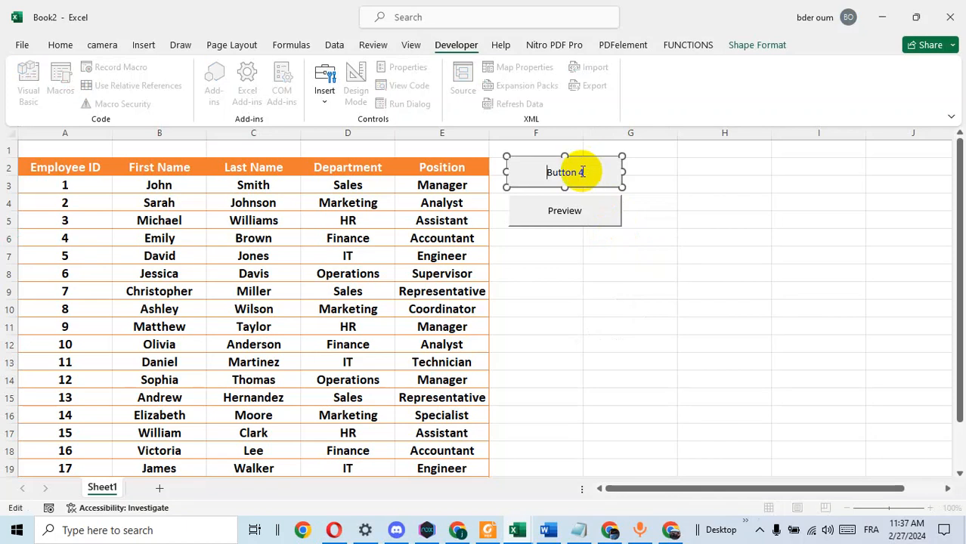
pyautogui.press('BackSpace')
pyautogui.press('BackSpace')
pyautogui.press('BackSpace')
pyautogui.press('BackSpace')
pyautogui.press('BackSpace')
pyautogui.press('BackSpace')
pyautogui.press('BackSpace')
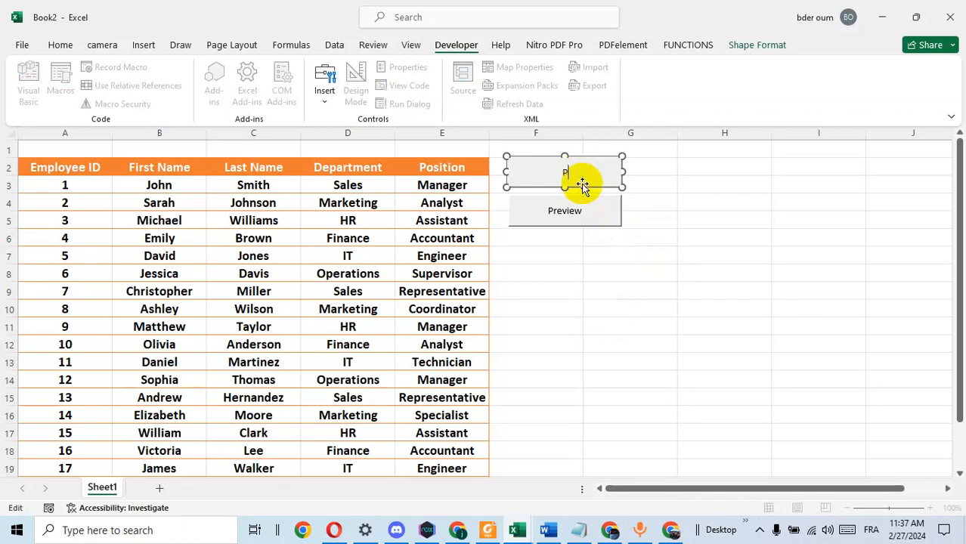
pyautogui.write('Print')
pyautogui.click(650, 254)
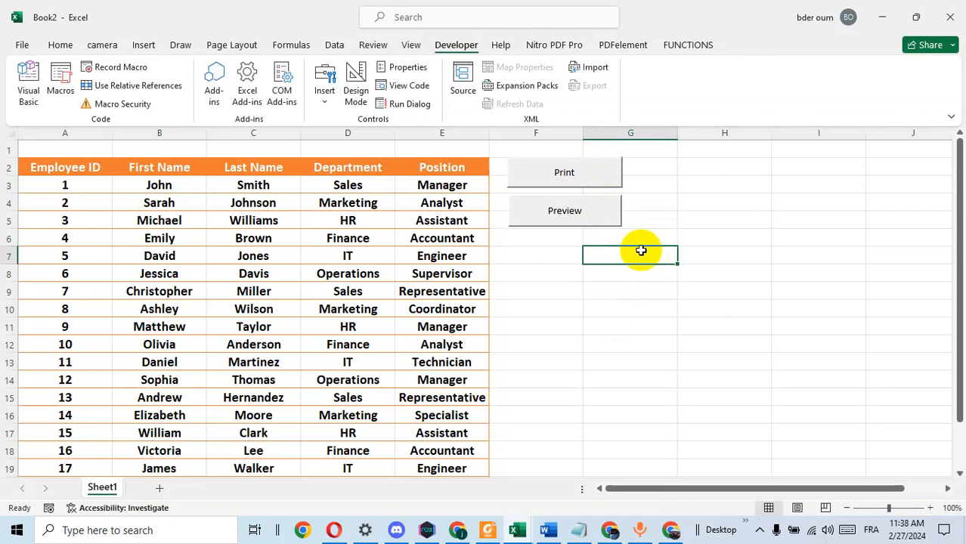
# Resize the Preview button slightly from its lower-left corner so its left edge lines up with the Print button.
pyautogui.rightClick(512, 223)
pyautogui.click(510, 227)
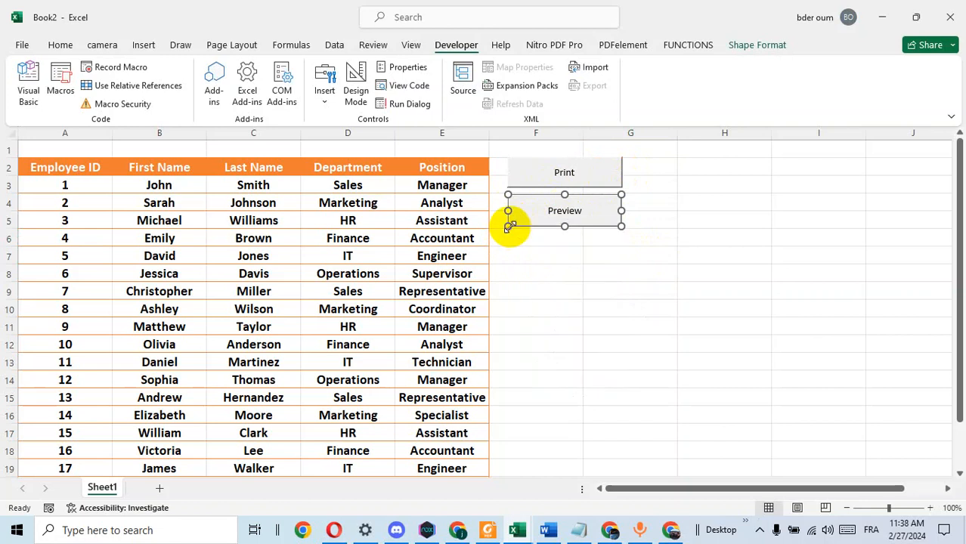
pyautogui.moveTo(508, 226); pyautogui.dragTo(506, 225)
pyautogui.click(668, 210)
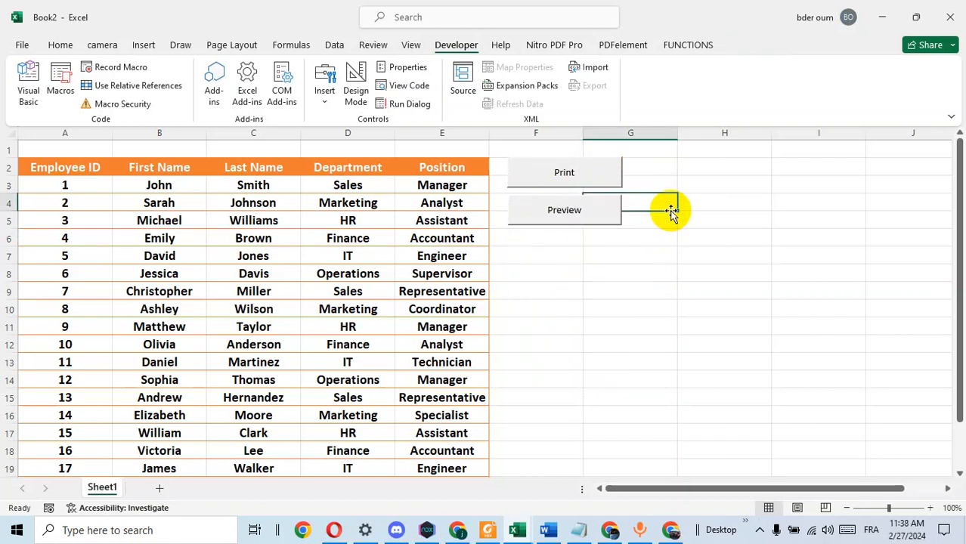
# Test the sheet's two macro buttons by running Print and opening the print preview with Preview.
pyautogui.click(731, 227)
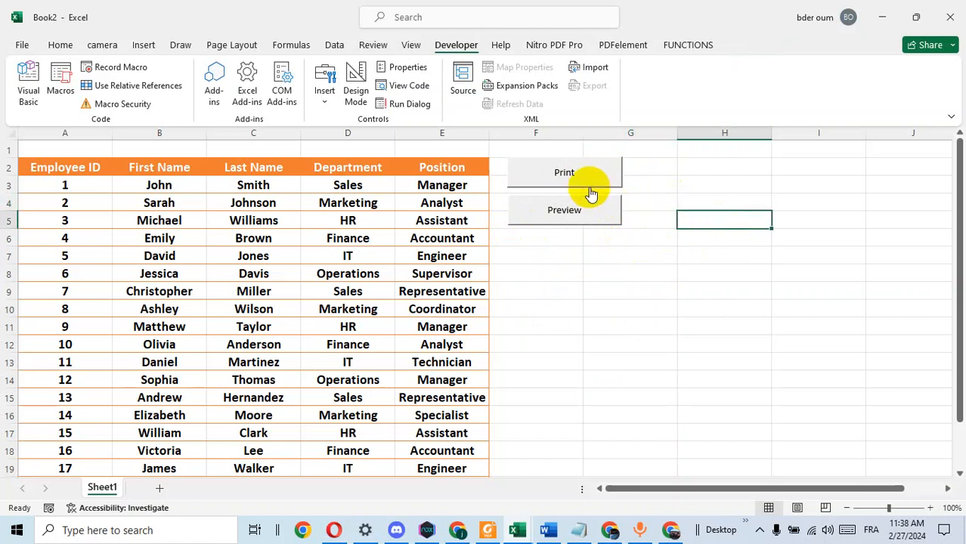
pyautogui.click(565, 173)
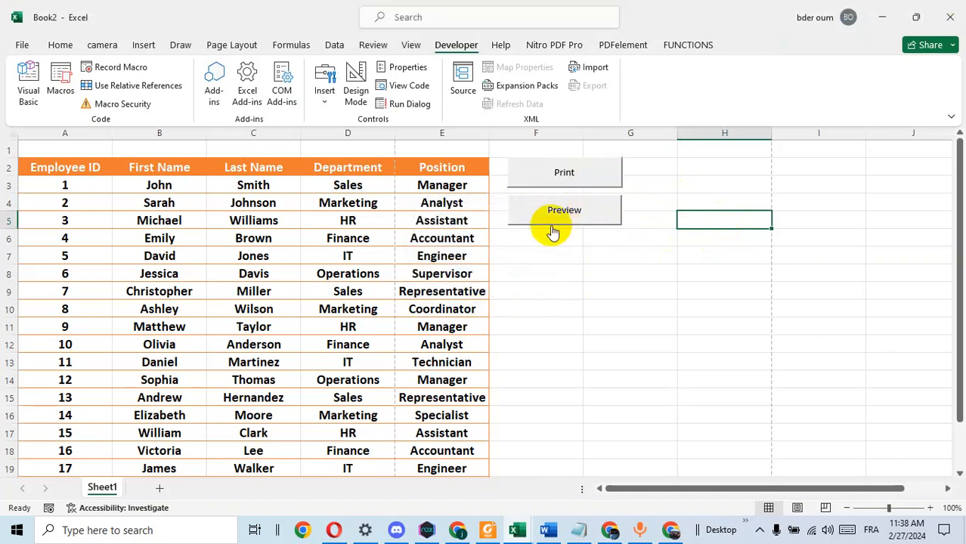
pyautogui.click(567, 215)
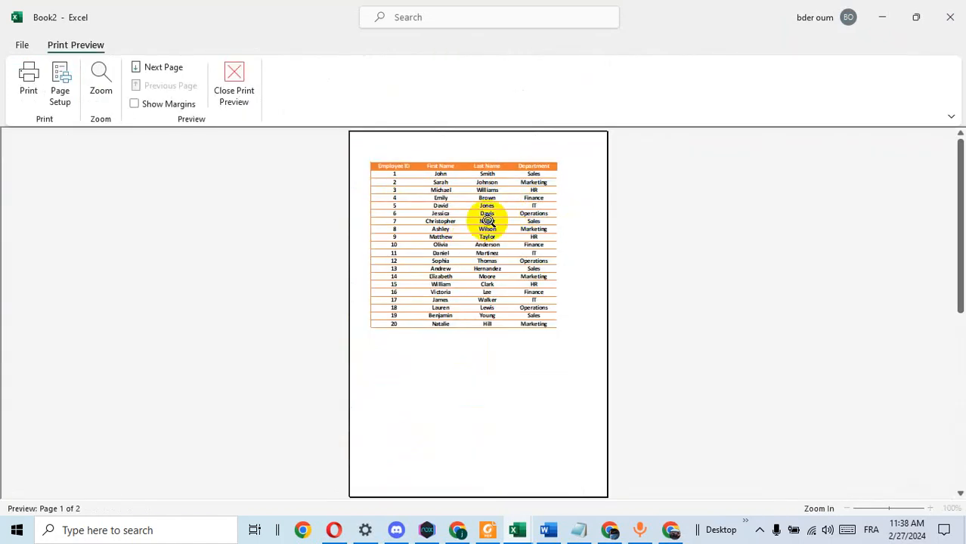
# Center the printout both horizontally and vertically on the page in the page setup, and close the print preview.
pyautogui.click(62, 100)
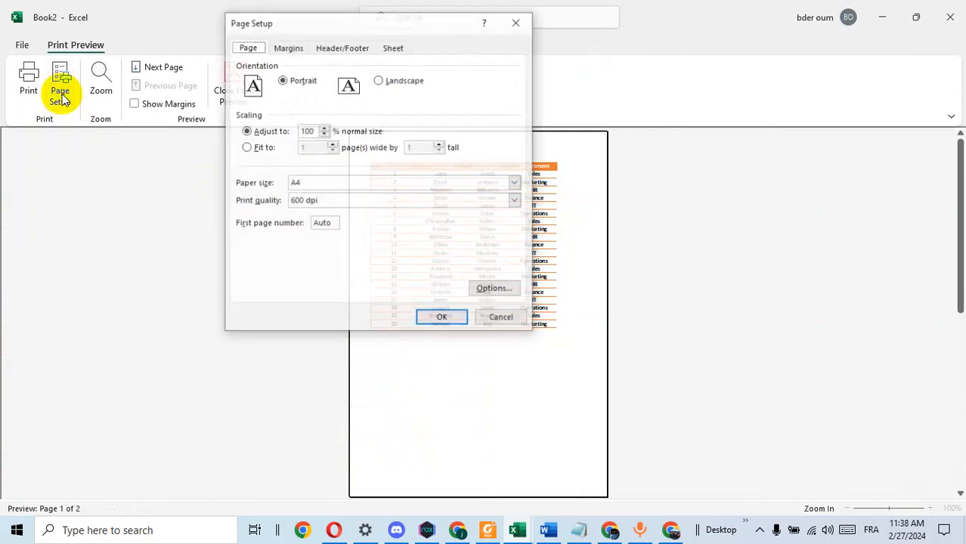
pyautogui.click(291, 51)
pyautogui.click(246, 243)
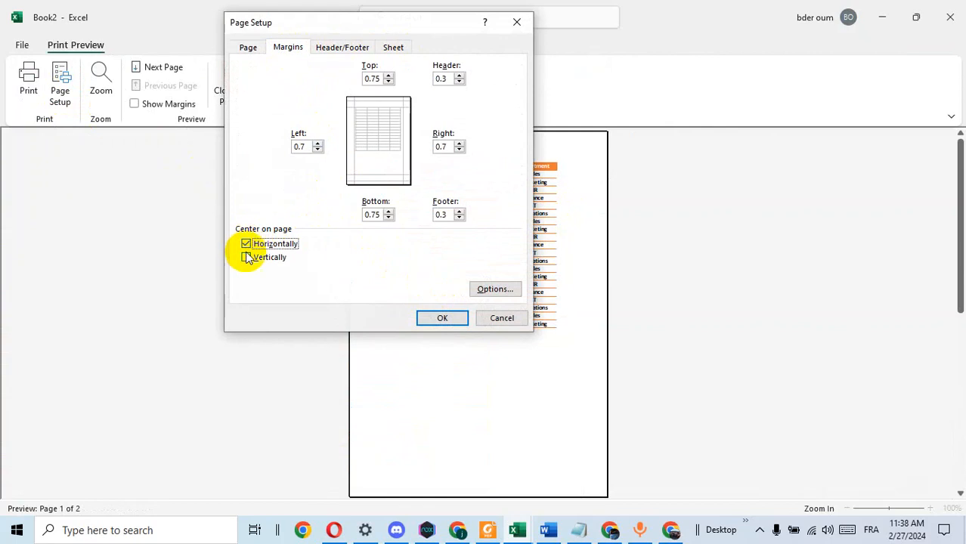
pyautogui.click(248, 258)
pyautogui.click(444, 320)
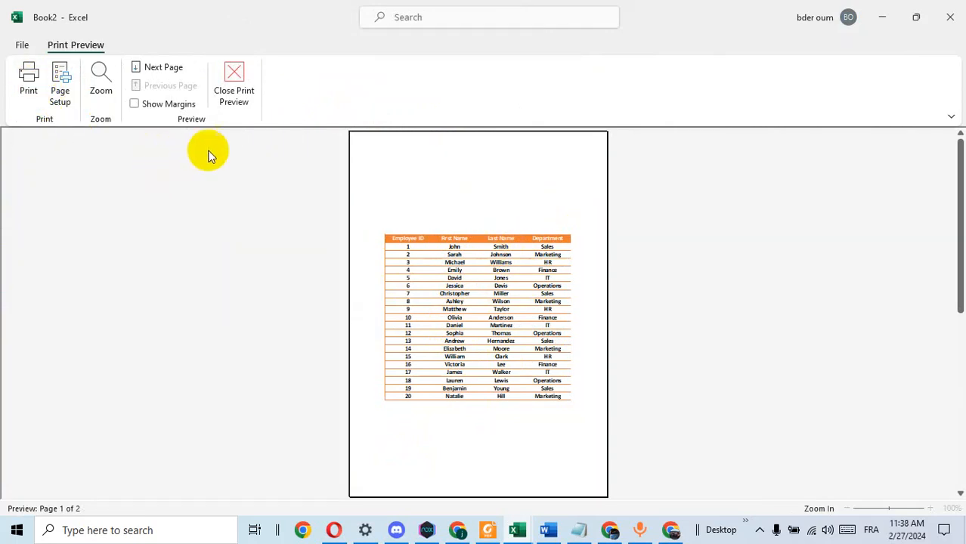
pyautogui.click(239, 96)
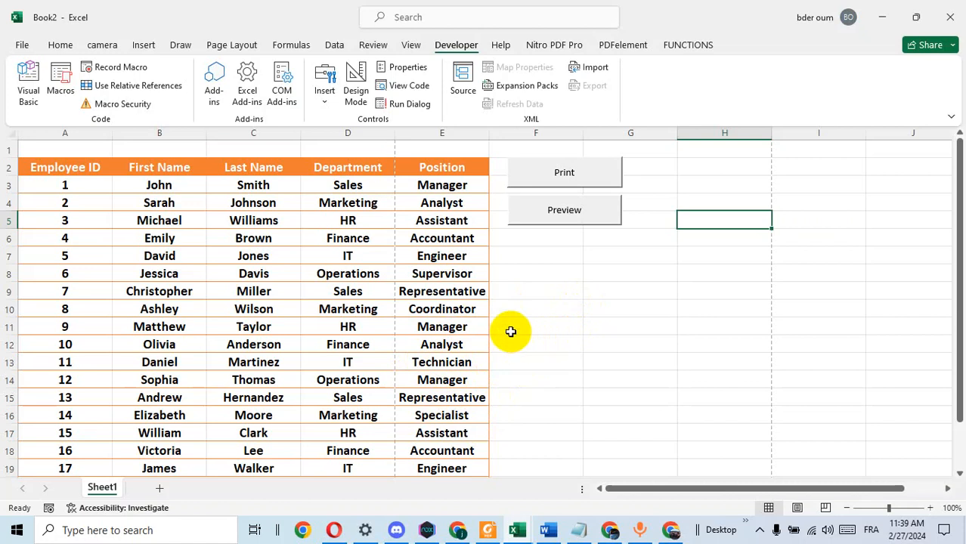
# Examine the Print button's format control settings and the worksheet's properties in both categorized and alphabetic order.
pyautogui.click(663, 293)
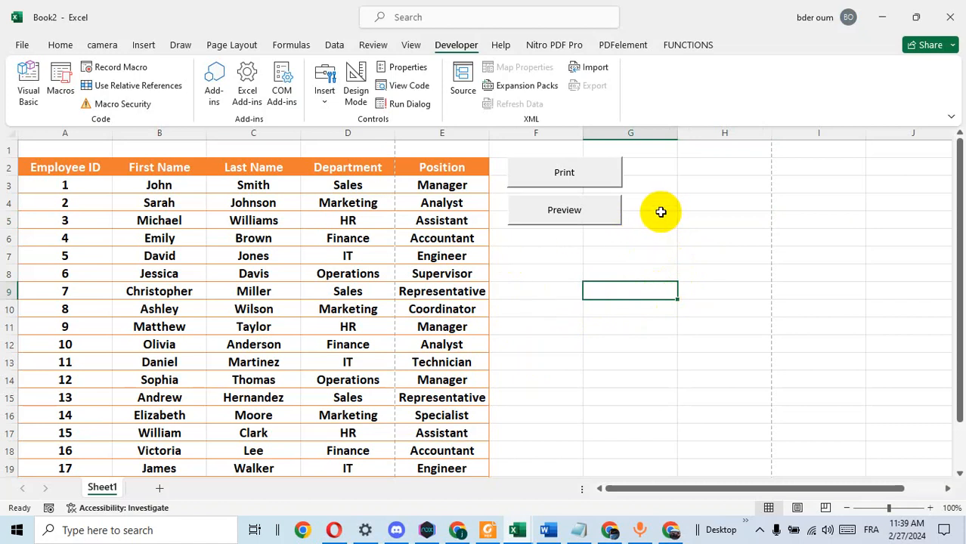
pyautogui.rightClick(609, 174)
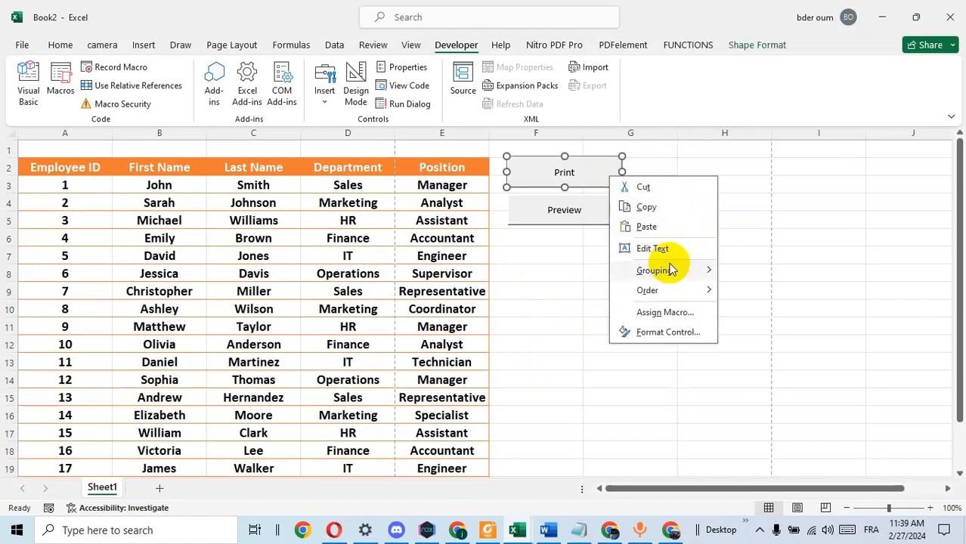
pyautogui.click(670, 333)
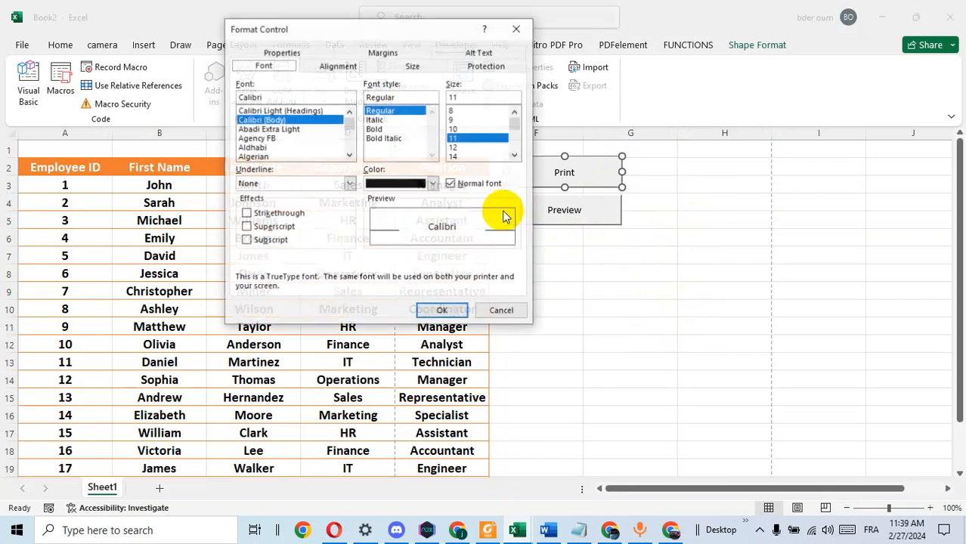
pyautogui.click(517, 29)
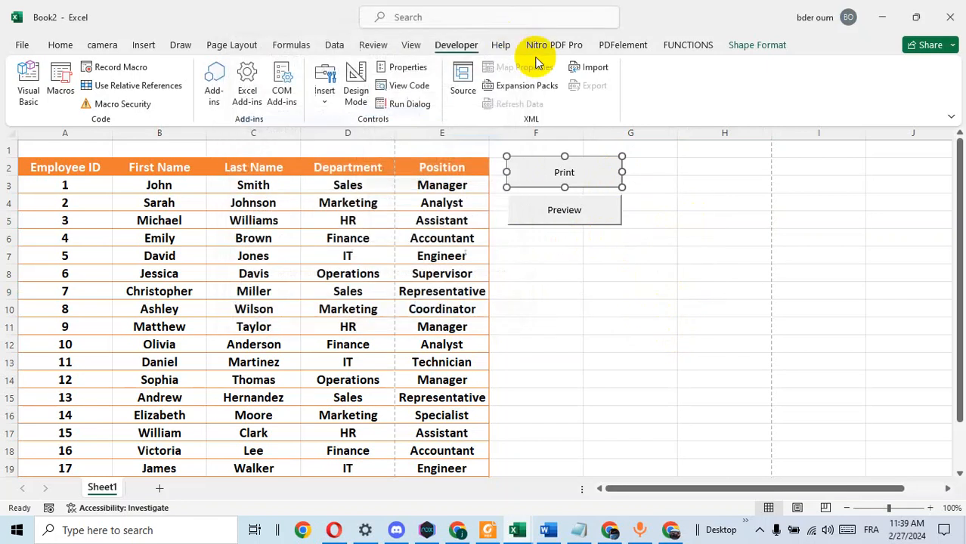
pyautogui.rightClick(578, 183)
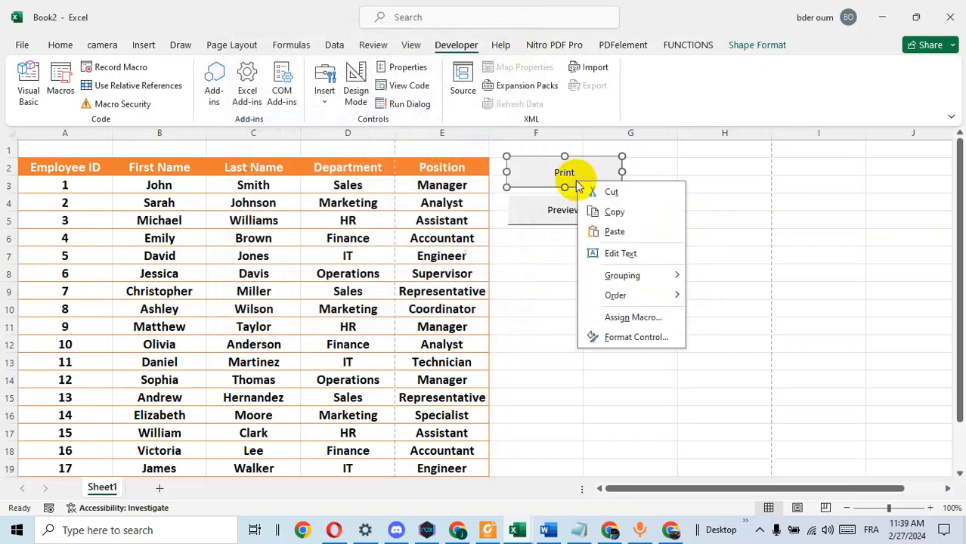
pyautogui.click(408, 67)
pyautogui.moveTo(695, 32); pyautogui.dragTo(292, 65)
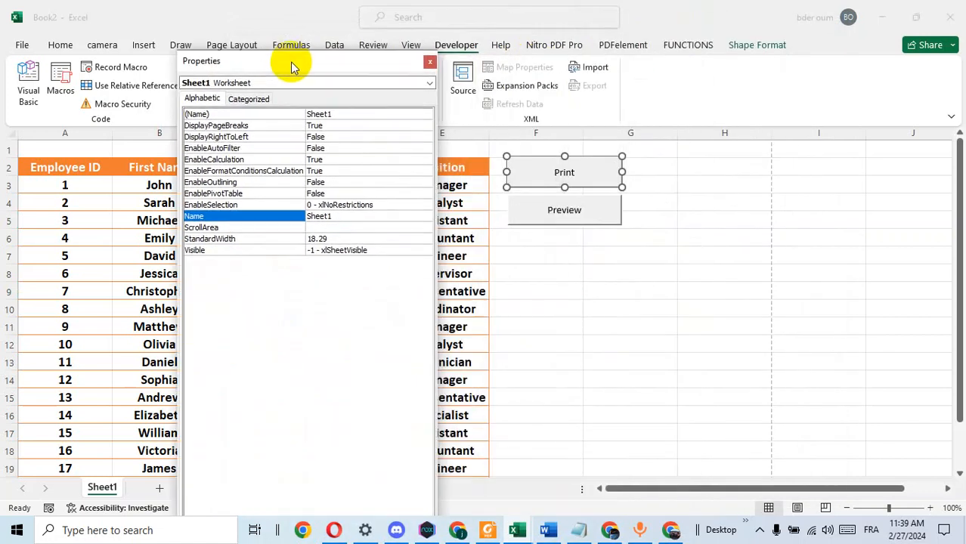
pyautogui.click(255, 104)
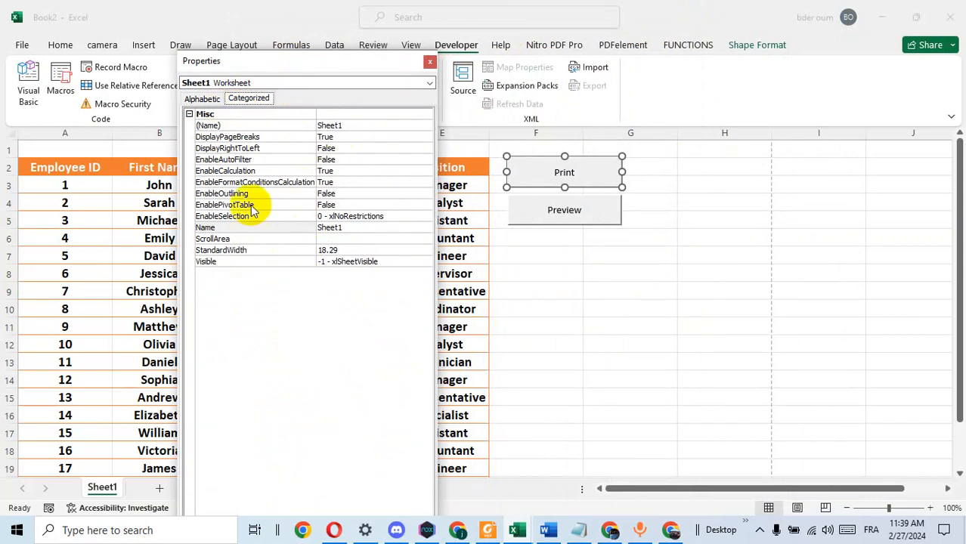
pyautogui.click(201, 100)
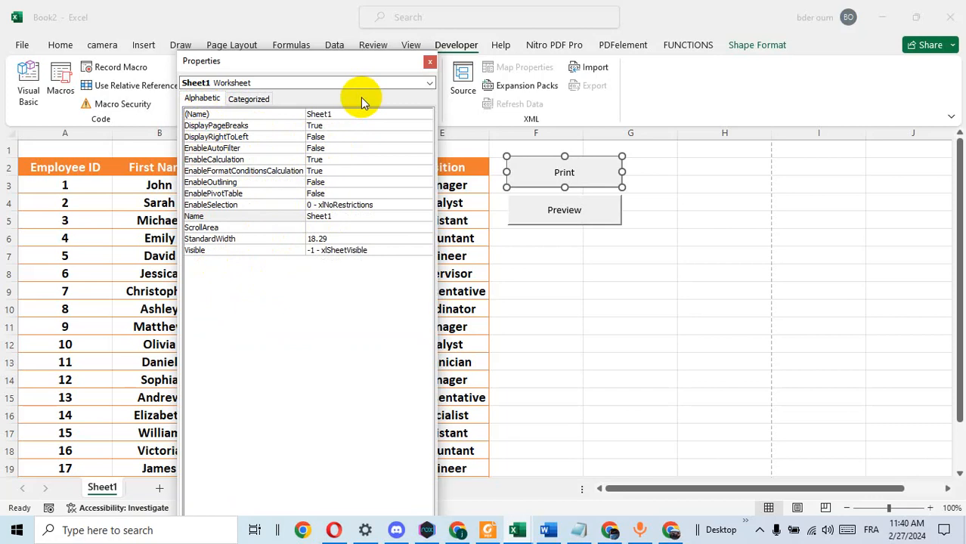
pyautogui.click(430, 65)
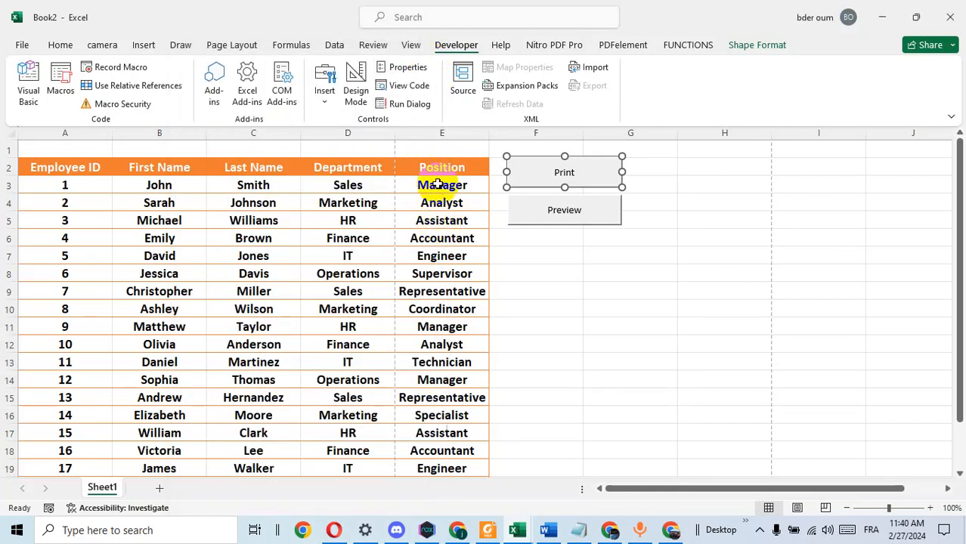
# Narrow the Print button slightly by moving its right edge inward.
pyautogui.rightClick(521, 186)
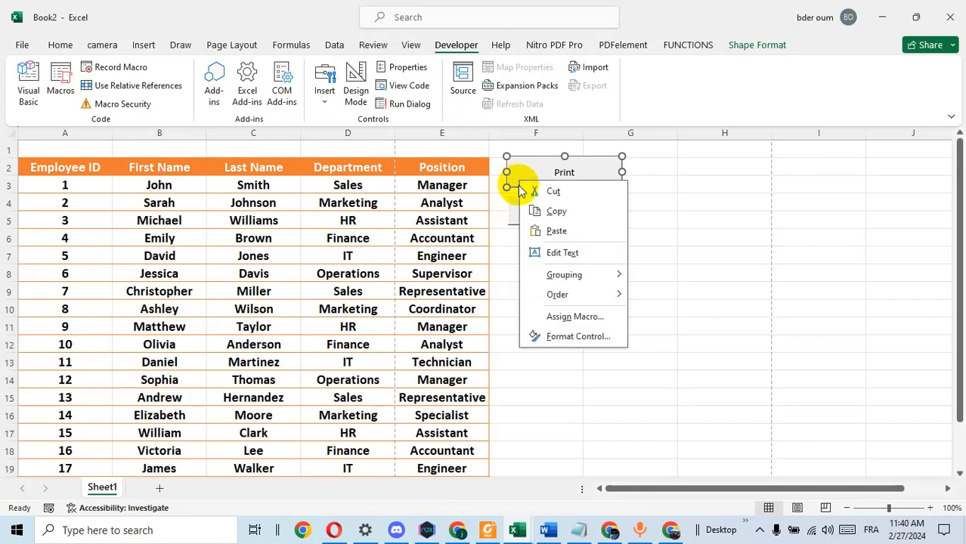
pyautogui.moveTo(560, 296)
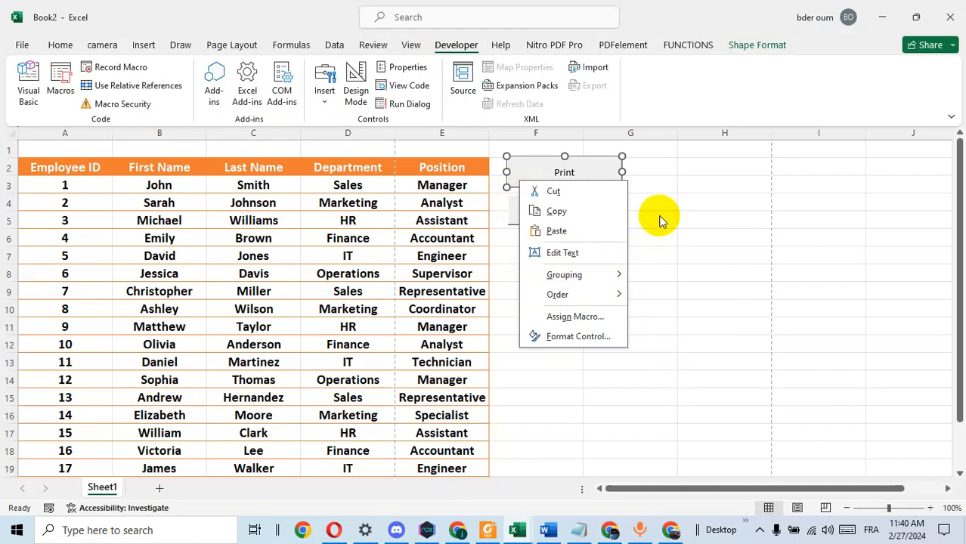
pyautogui.press('Escape')
pyautogui.moveTo(622, 172); pyautogui.dragTo(603, 173)
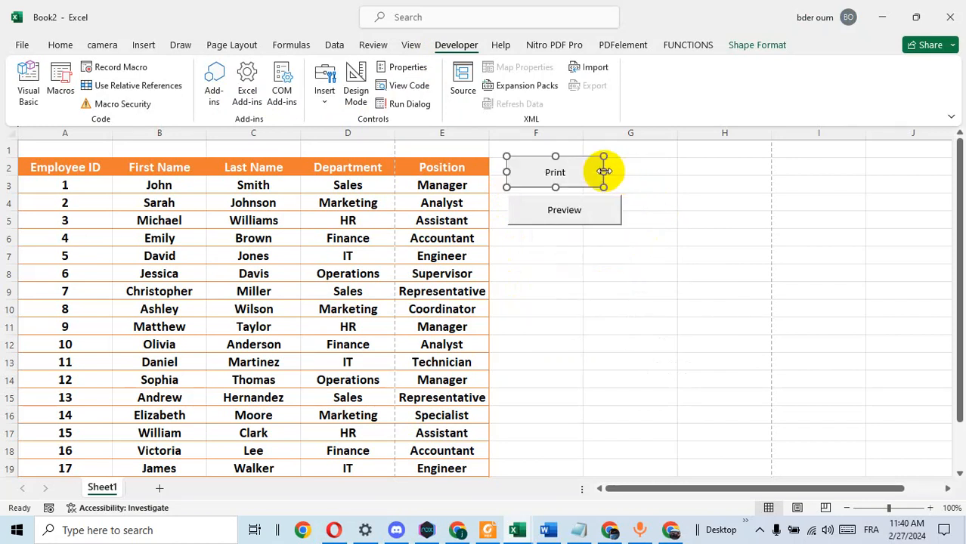
# Try to make the Print button's caption bold and enlarge its font to size 14.
pyautogui.click(560, 173)
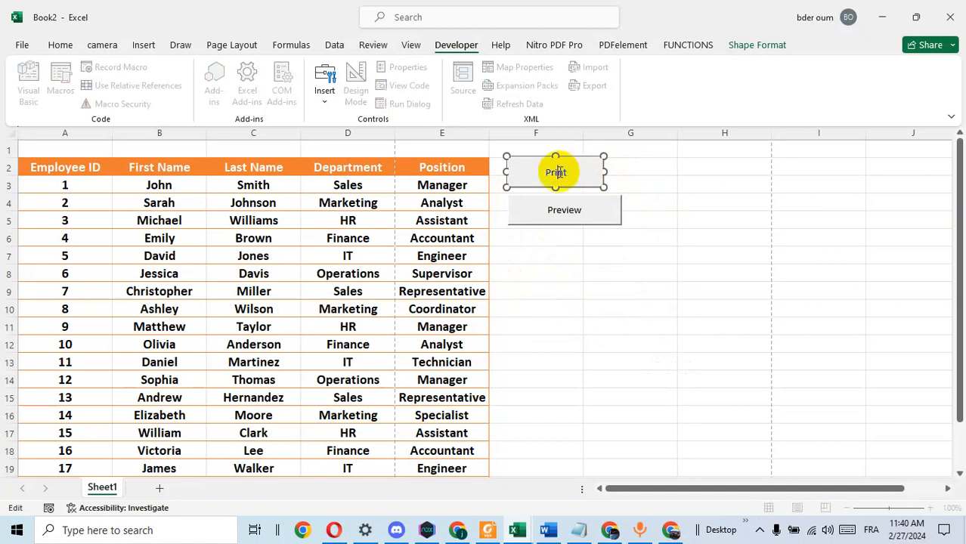
pyautogui.click(72, 47)
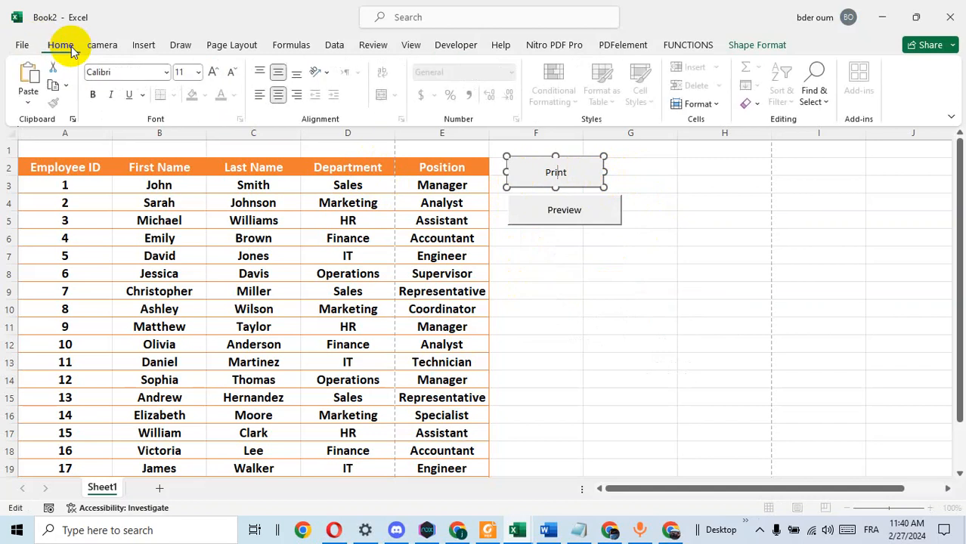
pyautogui.click(94, 96)
pyautogui.click(211, 74)
pyautogui.click(211, 74)
pyautogui.click(683, 206)
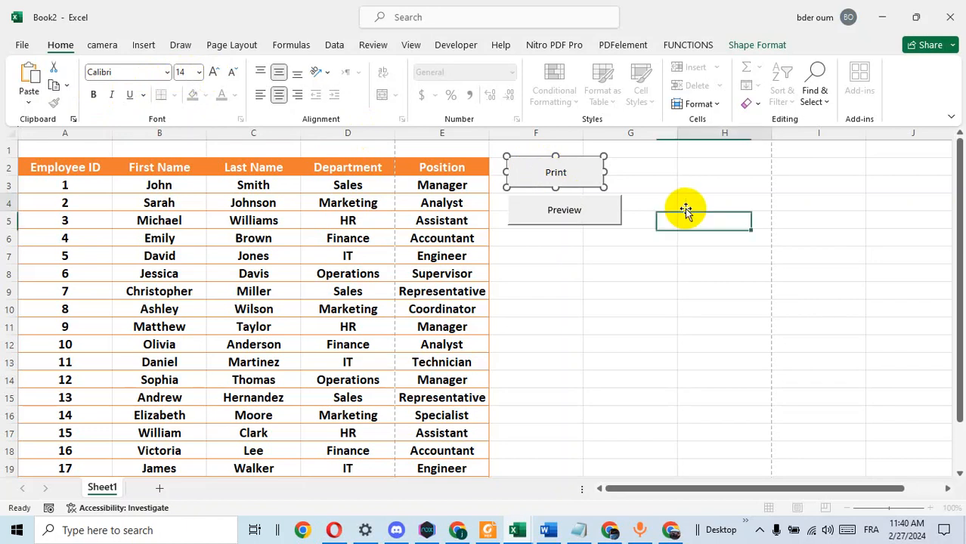
# Narrow the Preview button from its right edge to match the width of the Print button.
pyautogui.rightClick(610, 212)
pyautogui.press('Escape')
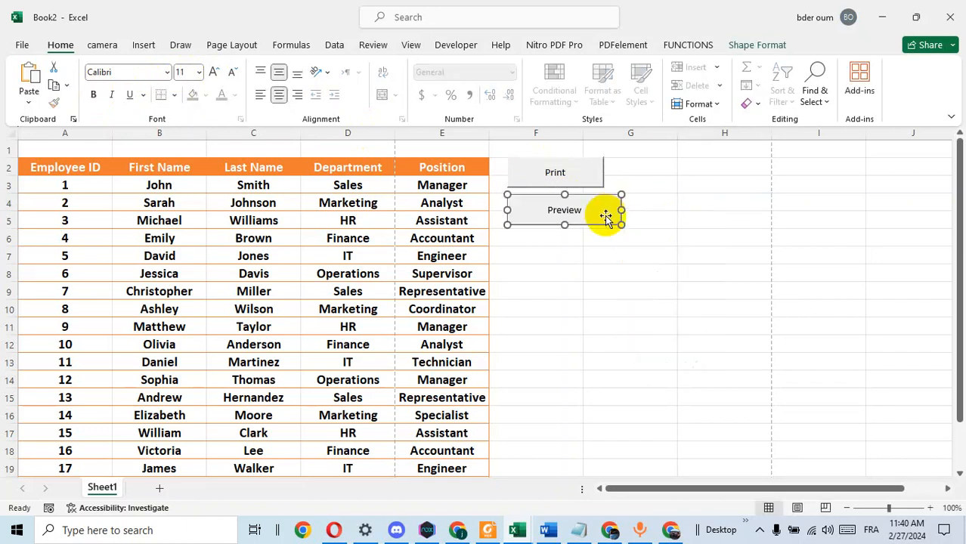
pyautogui.moveTo(622, 210); pyautogui.dragTo(601, 210)
pyautogui.click(678, 205)
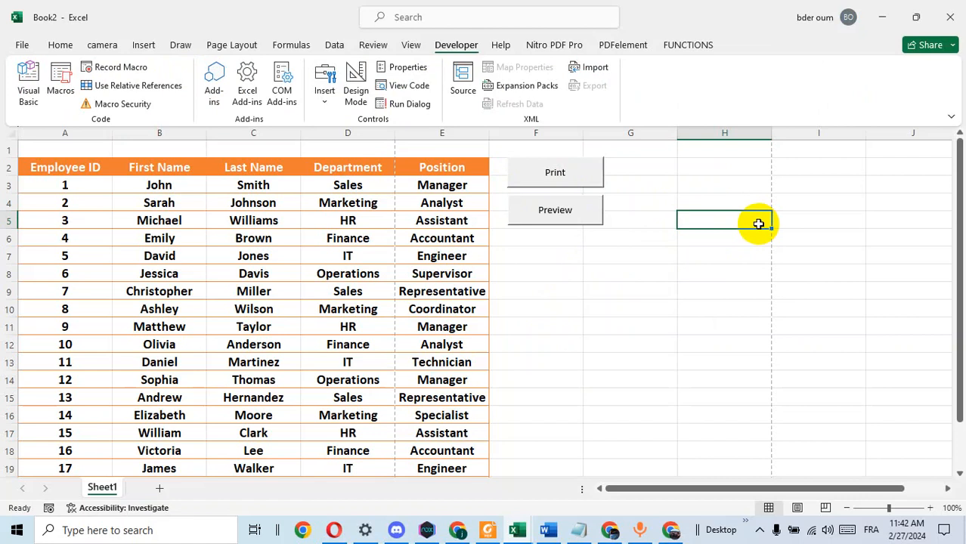
pyautogui.moveTo(958, 172); pyautogui.dragTo(957, 302)
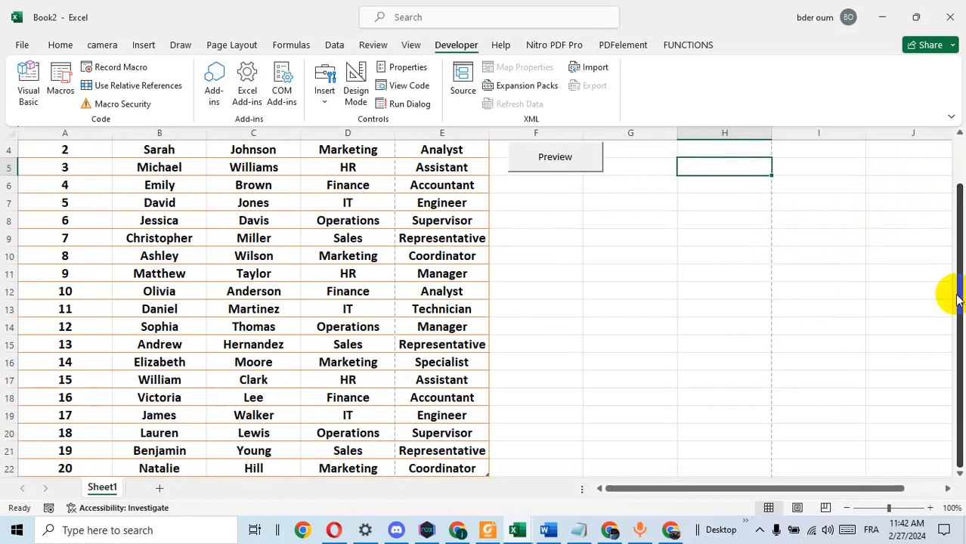
pyautogui.scroll(-2, 957, 298)
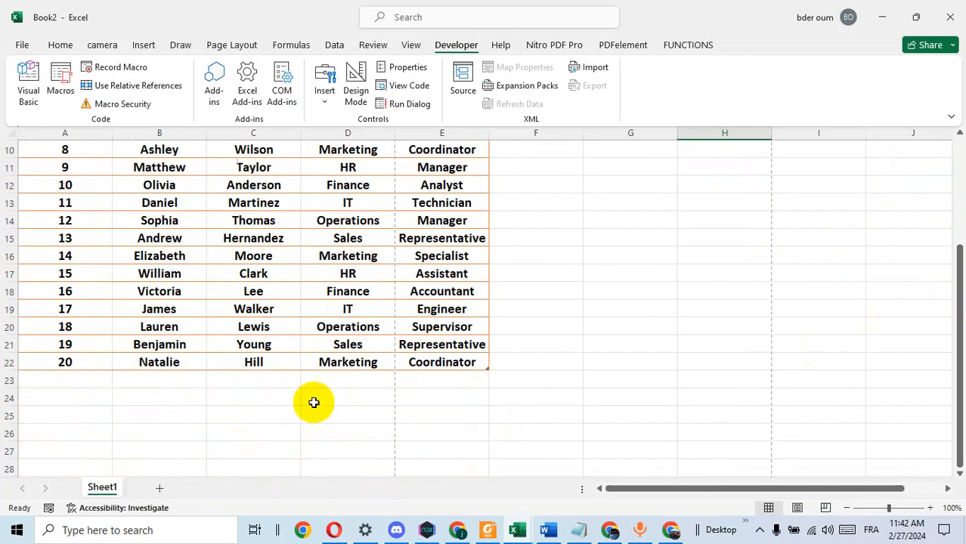
pyautogui.scroll(-3, 510, 413)
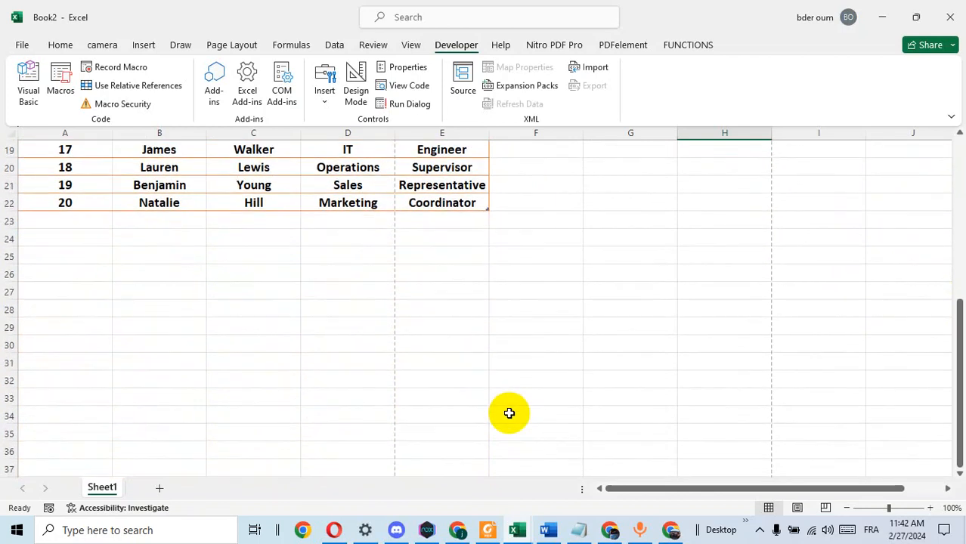
pyautogui.scroll(6, 518, 363)
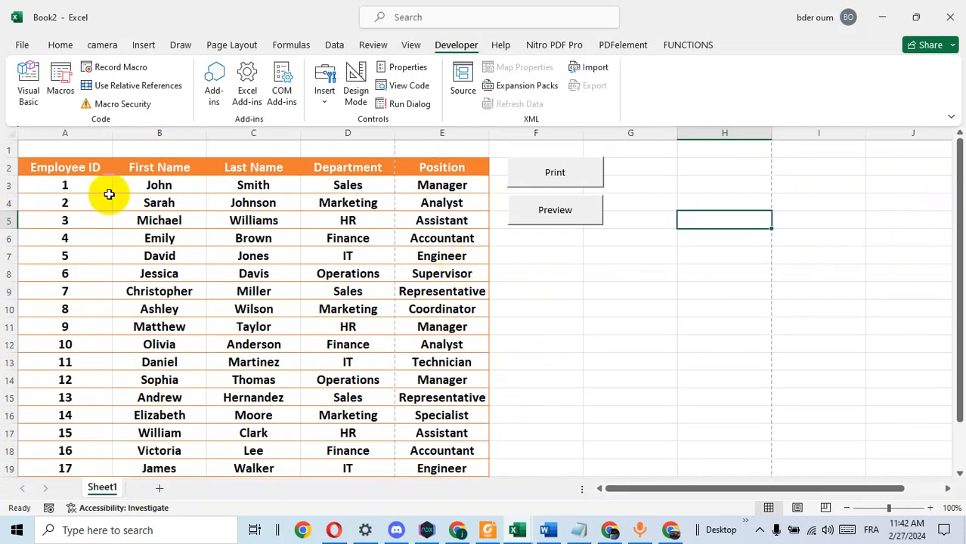
# Try font size 16 on the table's header row A2:E2 and return it to size 14.
pyautogui.moveTo(37, 159); pyautogui.dragTo(437, 163)
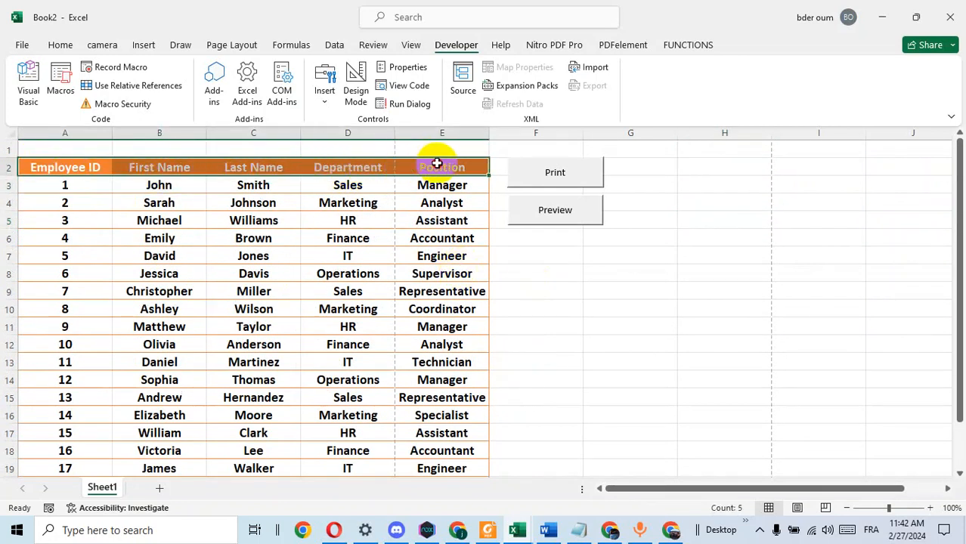
pyautogui.click(60, 45)
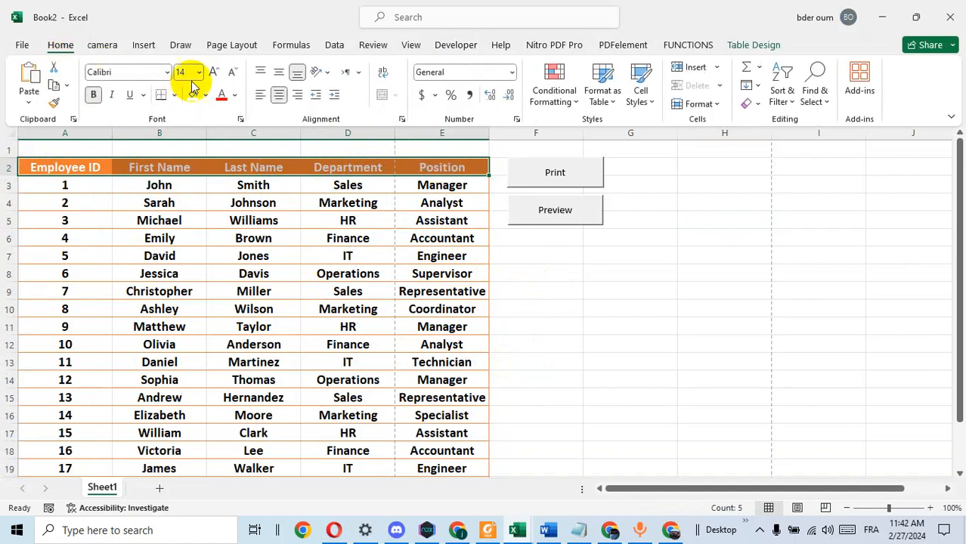
pyautogui.click(214, 72)
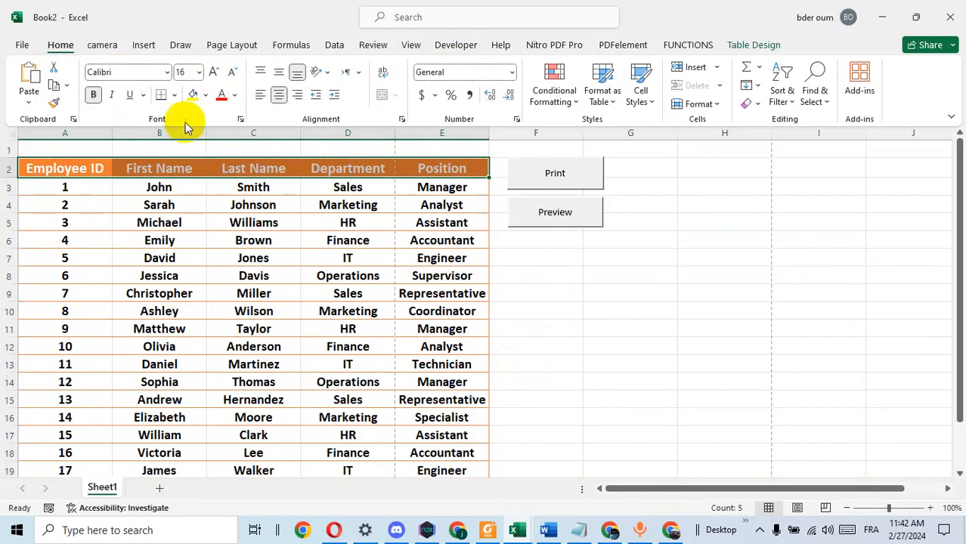
pyautogui.click(232, 73)
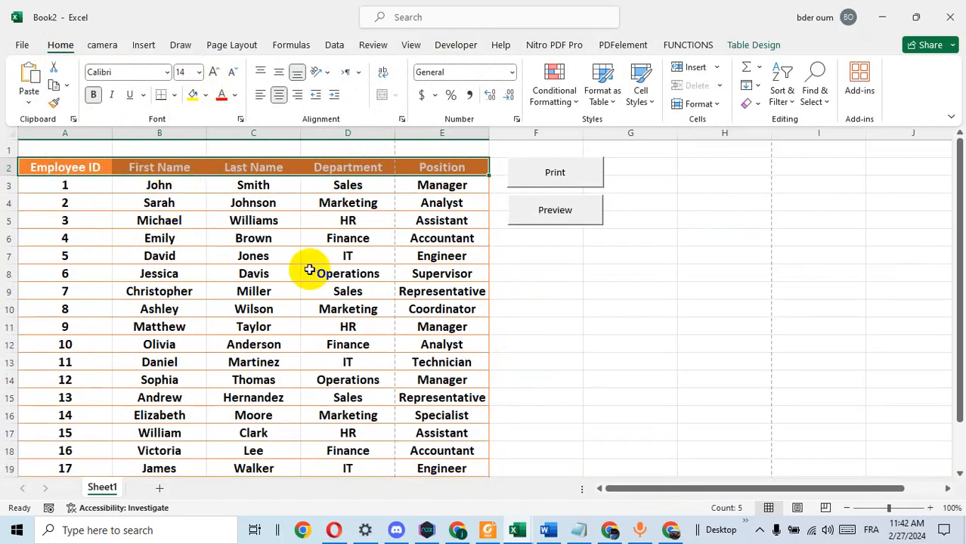